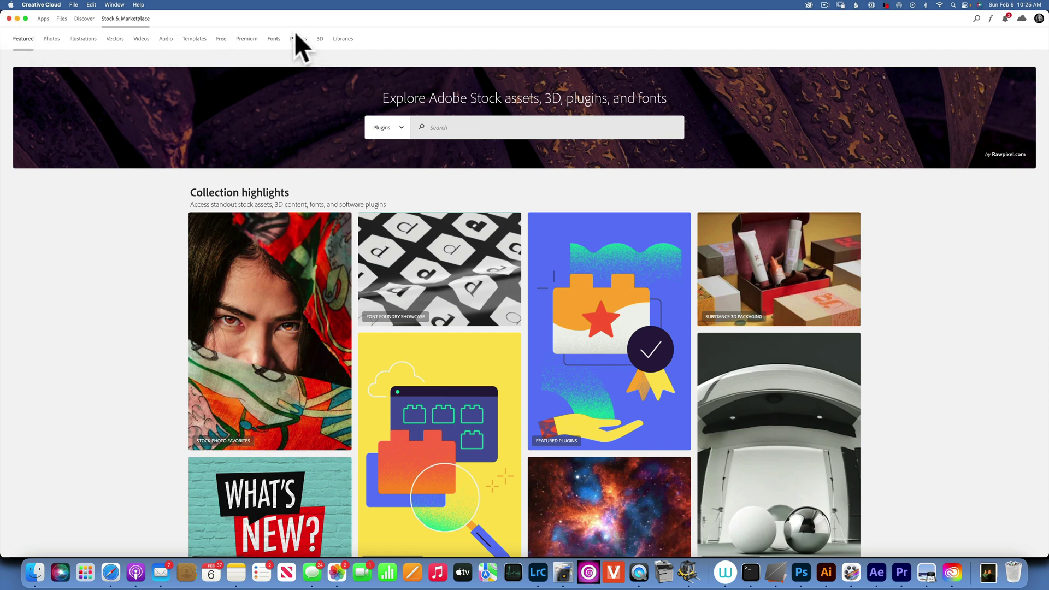
# Search Creative Cloud plugins for 'stock' and browse the results showing the installed Pexels plugin.
pyautogui.click(403, 131)
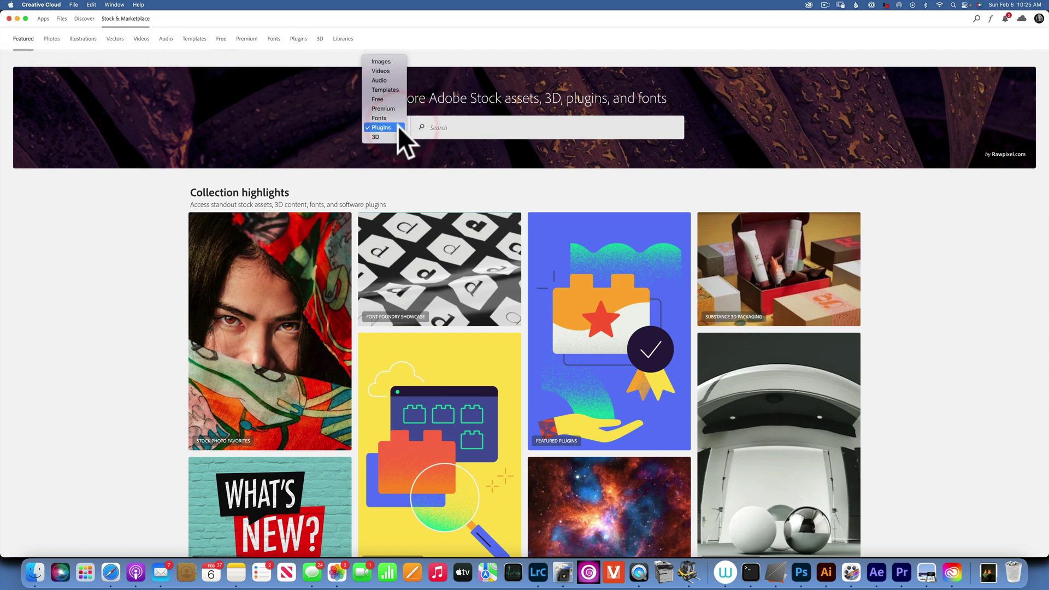
pyautogui.click(381, 127)
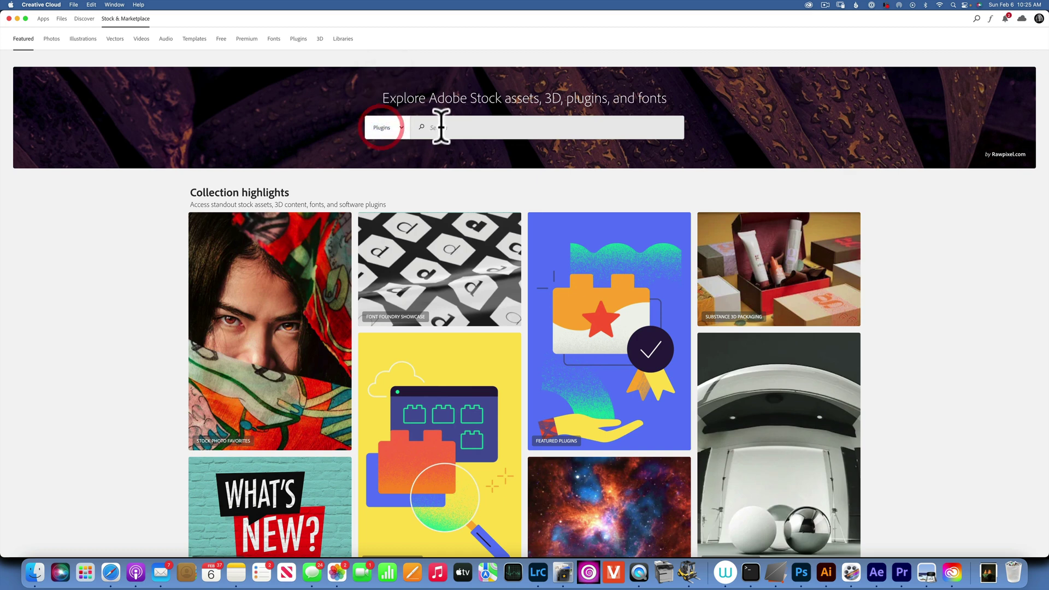
pyautogui.write('sto')
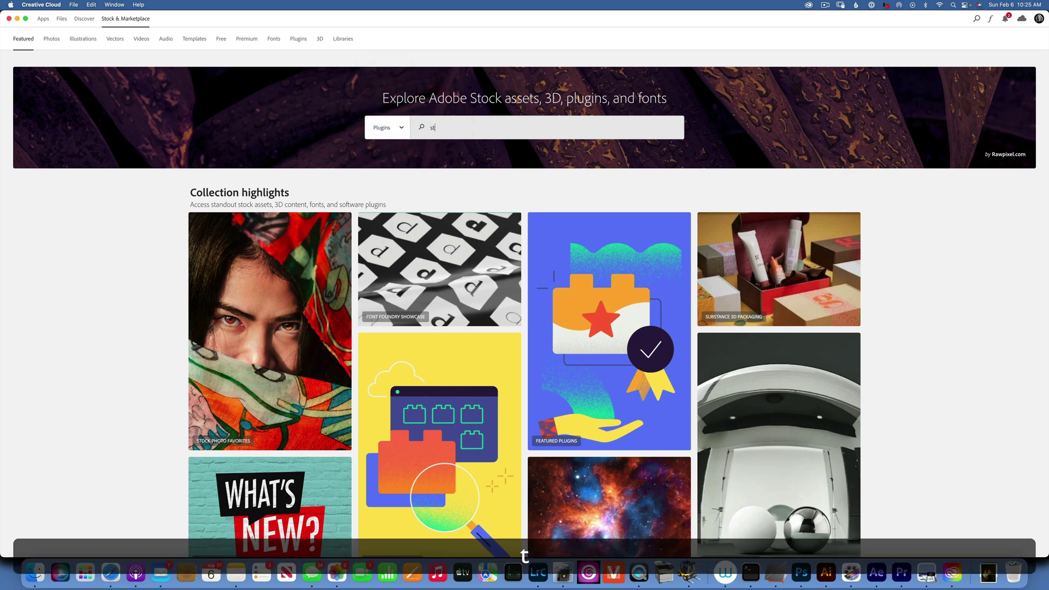
pyautogui.write('ck')
pyautogui.press('Return')
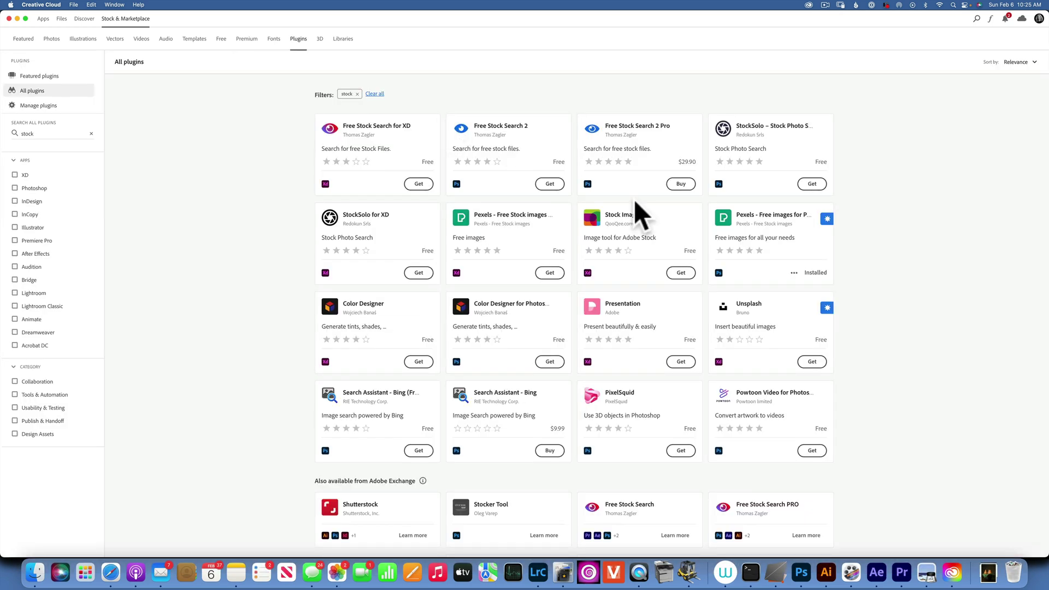
pyautogui.scroll(-2, 636, 201)
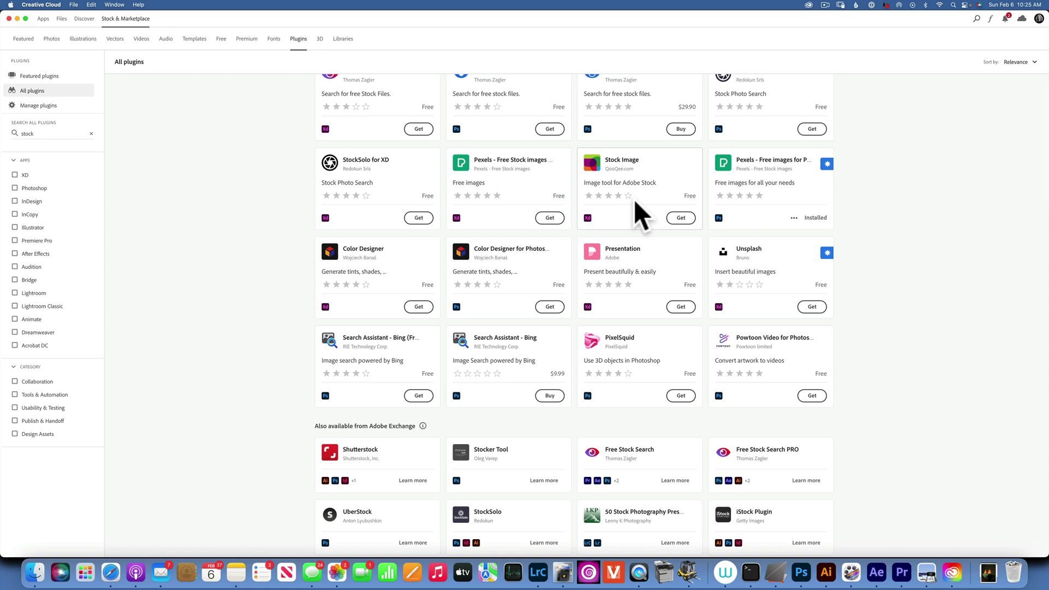
pyautogui.scroll(2, 635, 202)
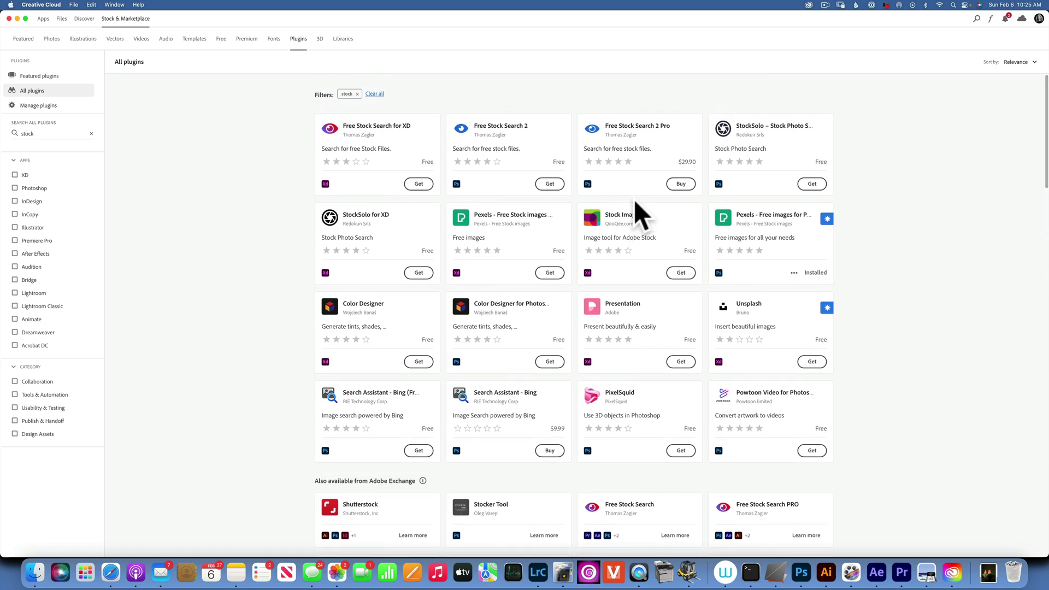
pyautogui.scroll(-5, 636, 202)
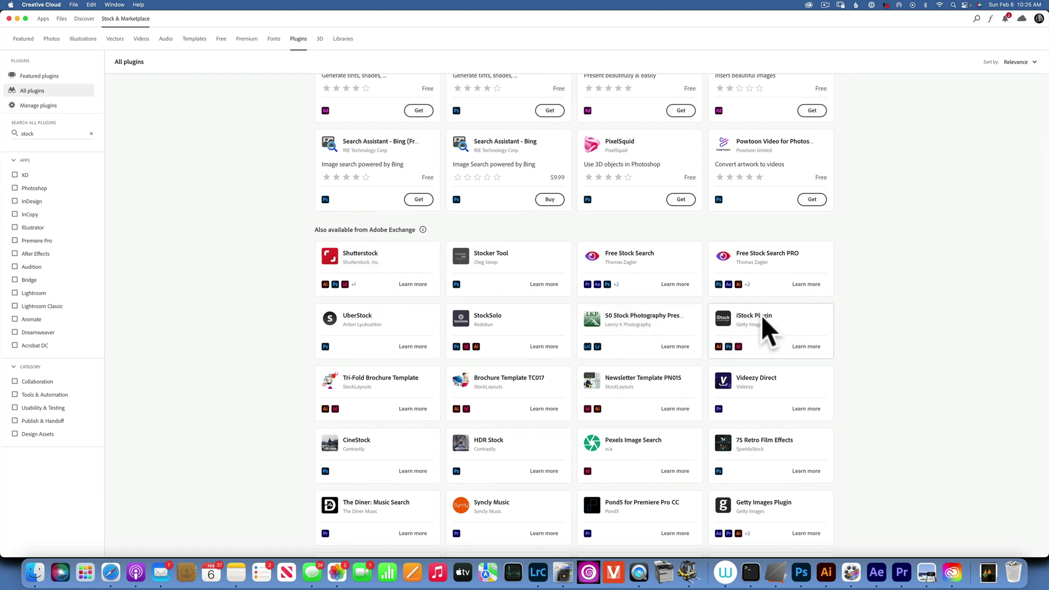
pyautogui.scroll(-4, 763, 319)
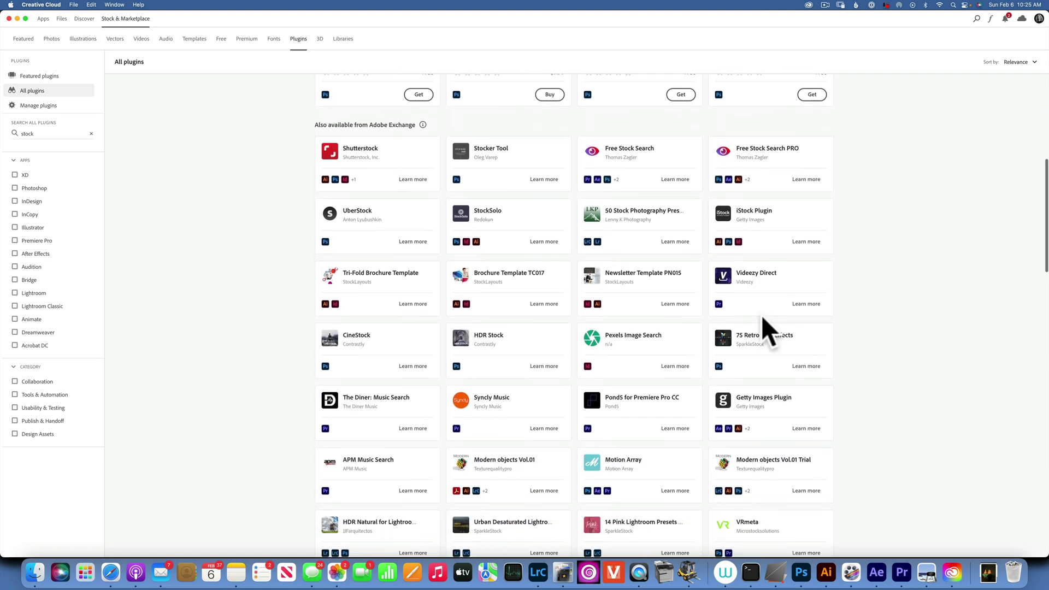
pyautogui.scroll(-1, 762, 316)
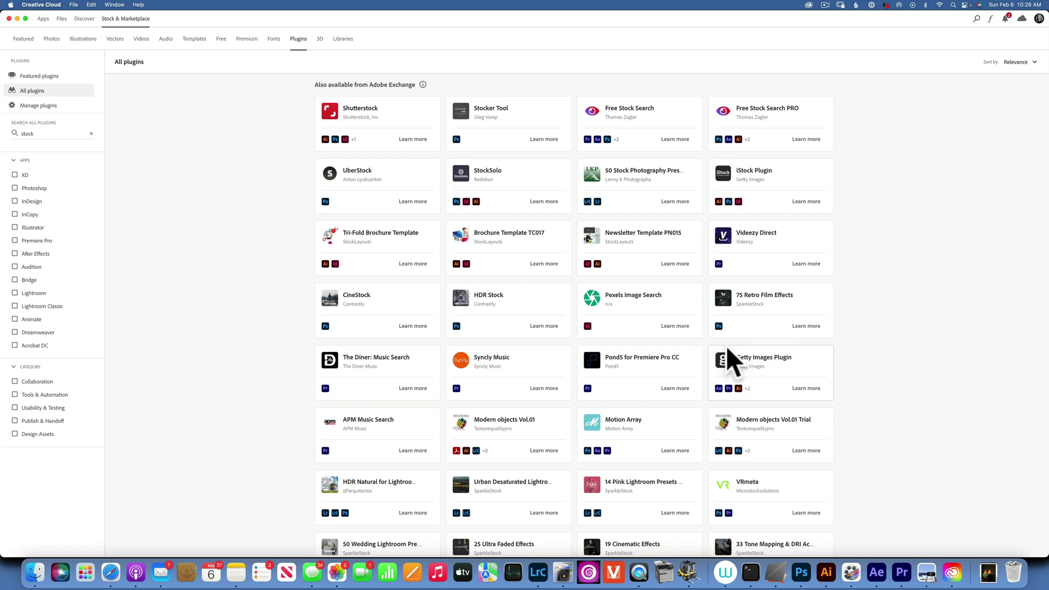
pyautogui.scroll(4, 581, 316)
pyautogui.scroll(9, 580, 317)
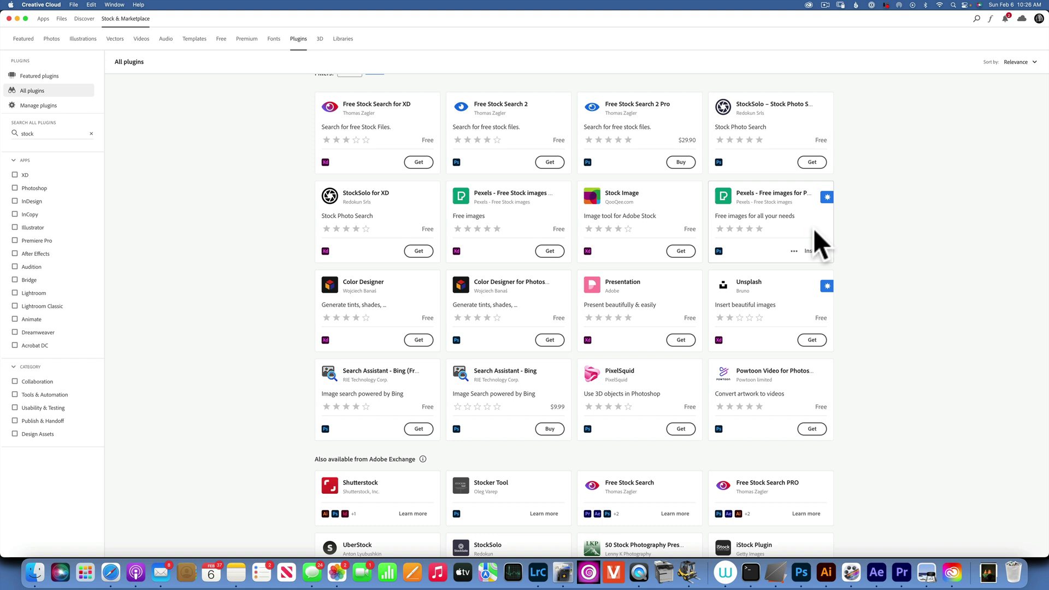
# Switch to Photoshop and launch the Pexels panel from Plugins > pexels > Pexels.
pyautogui.click(802, 571)
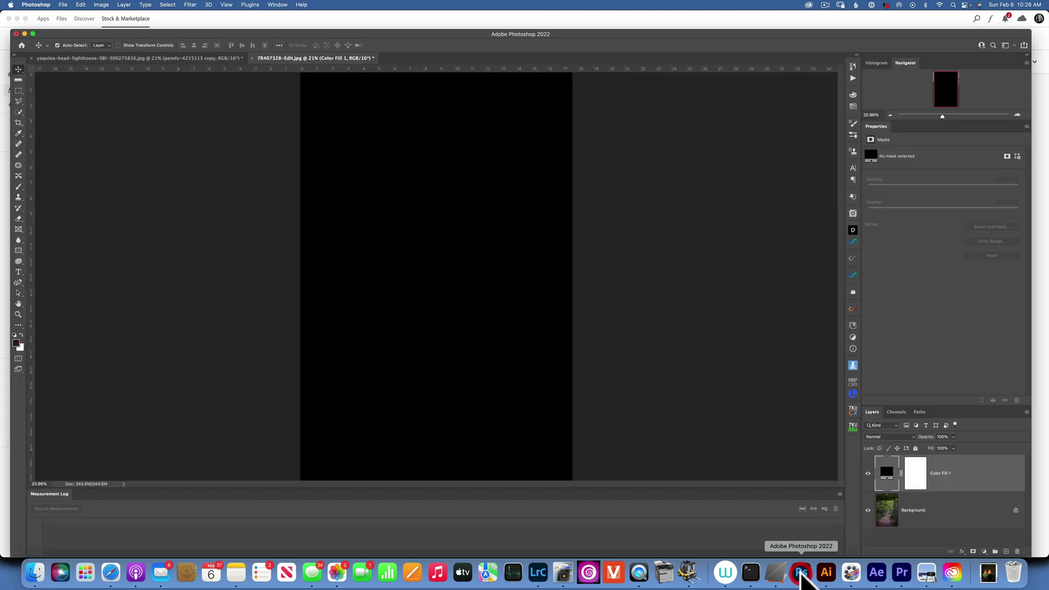
pyautogui.click(250, 5)
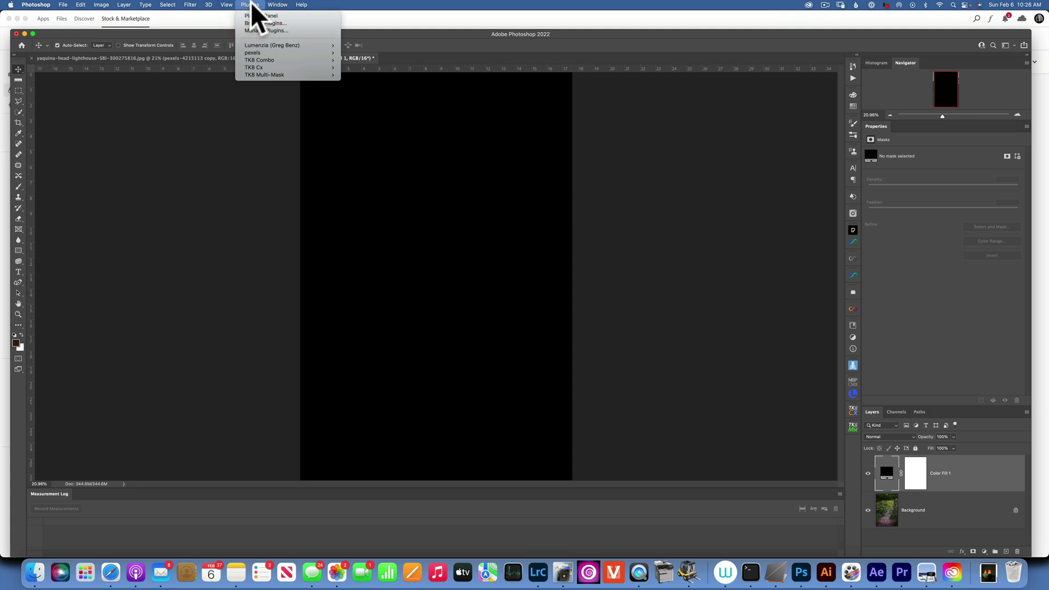
pyautogui.moveTo(253, 52)
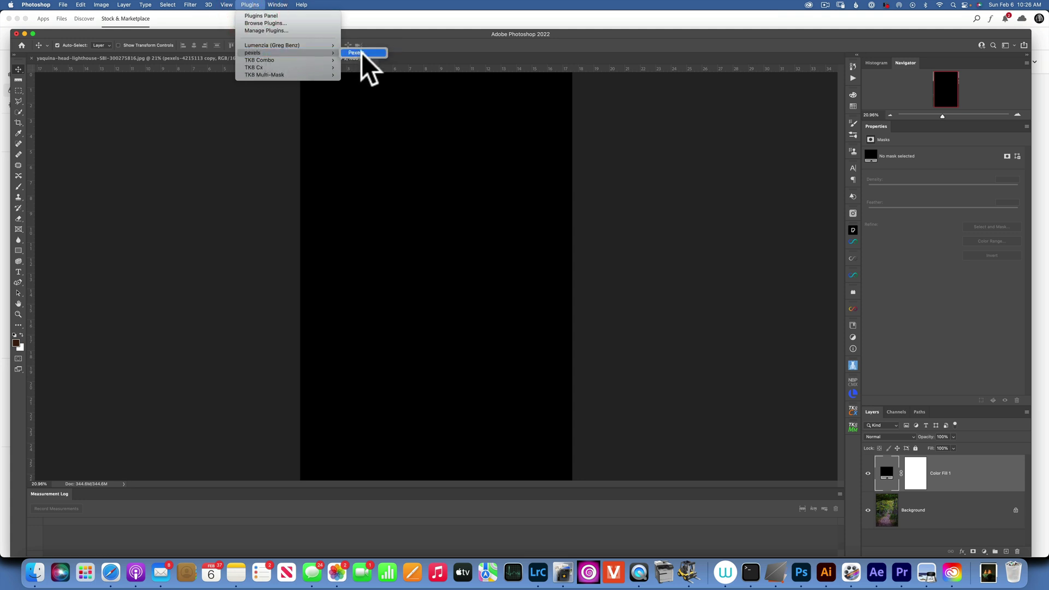
pyautogui.click(362, 53)
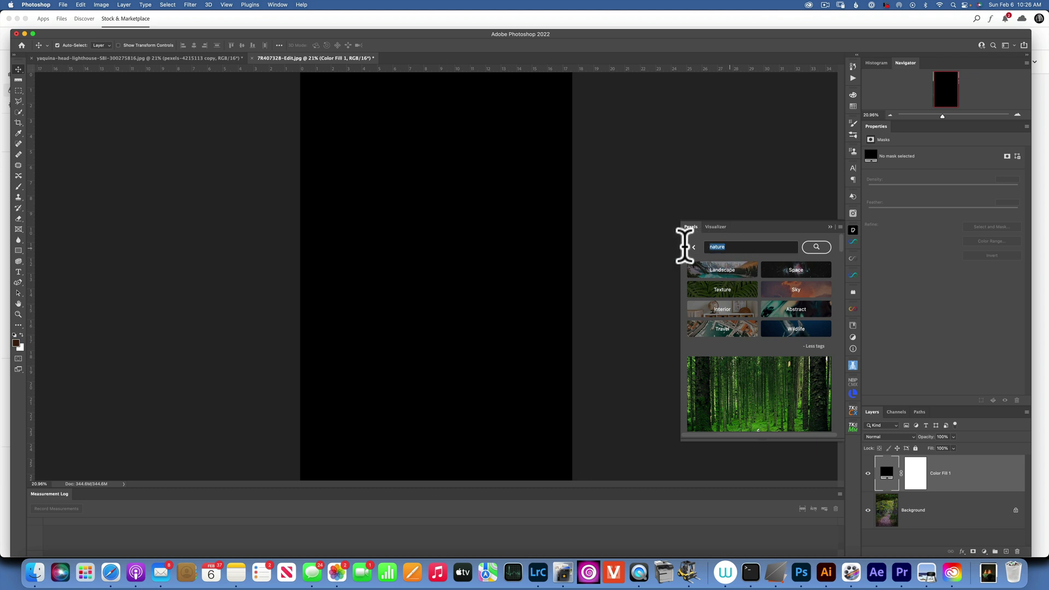
# Clear the 'nature' search term and pick the Sky tag in the Pexels panel.
pyautogui.doubleClick(710, 247)
pyautogui.press('BackSpace')
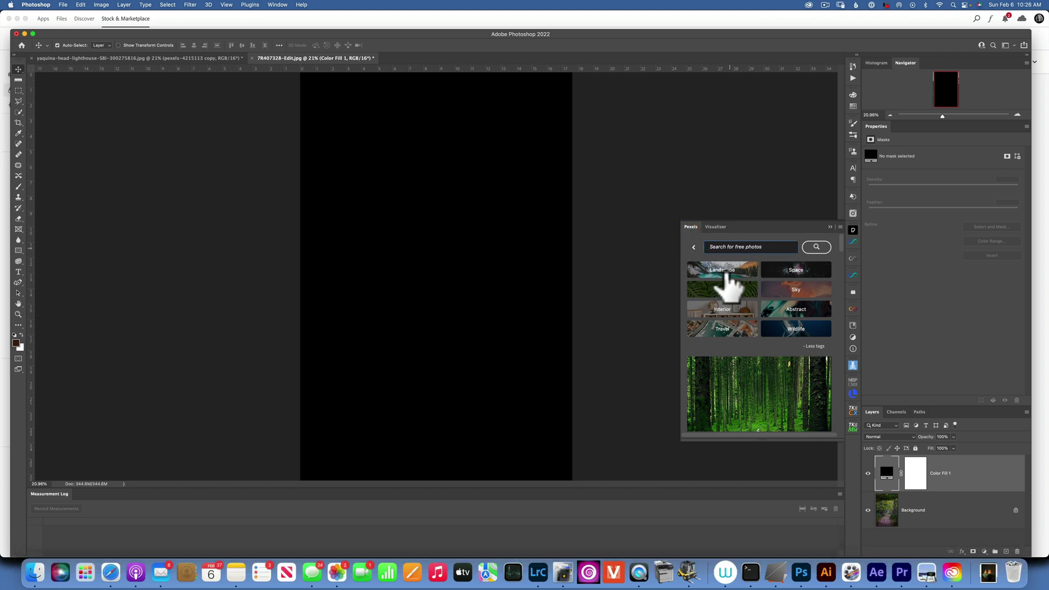
pyautogui.click(727, 270)
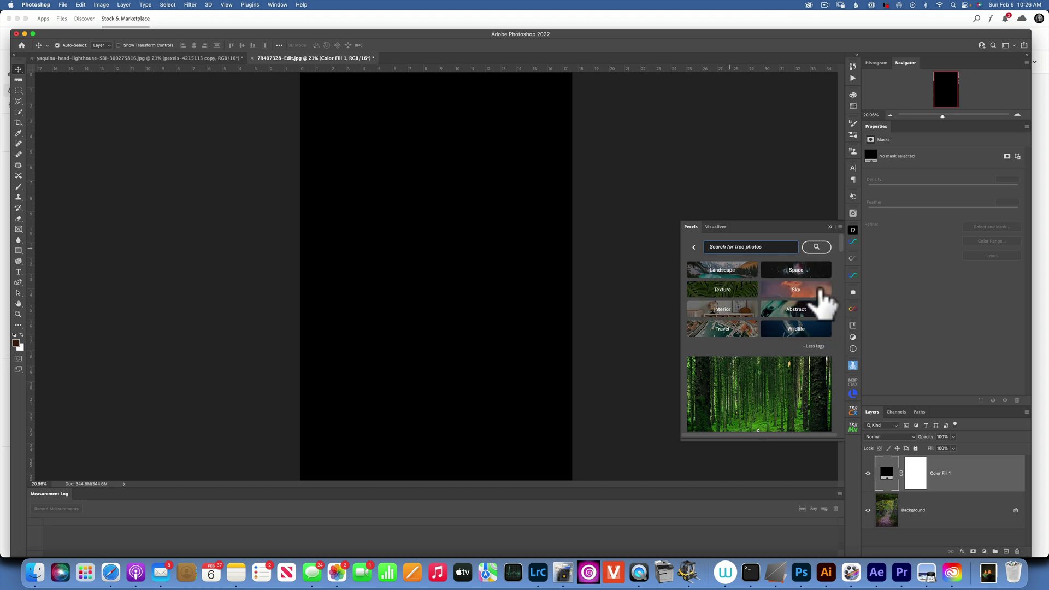
pyautogui.click(803, 293)
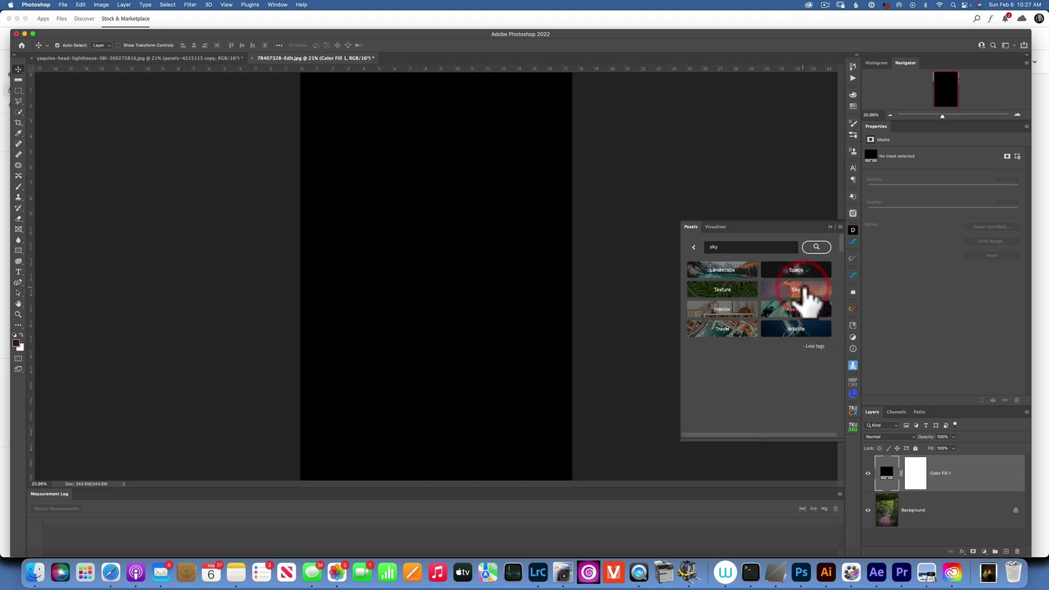
# Browse the sky photo results and select the 'sky' search term for replacement.
pyautogui.scroll(-5, 760, 349)
pyautogui.scroll(-10, 758, 343)
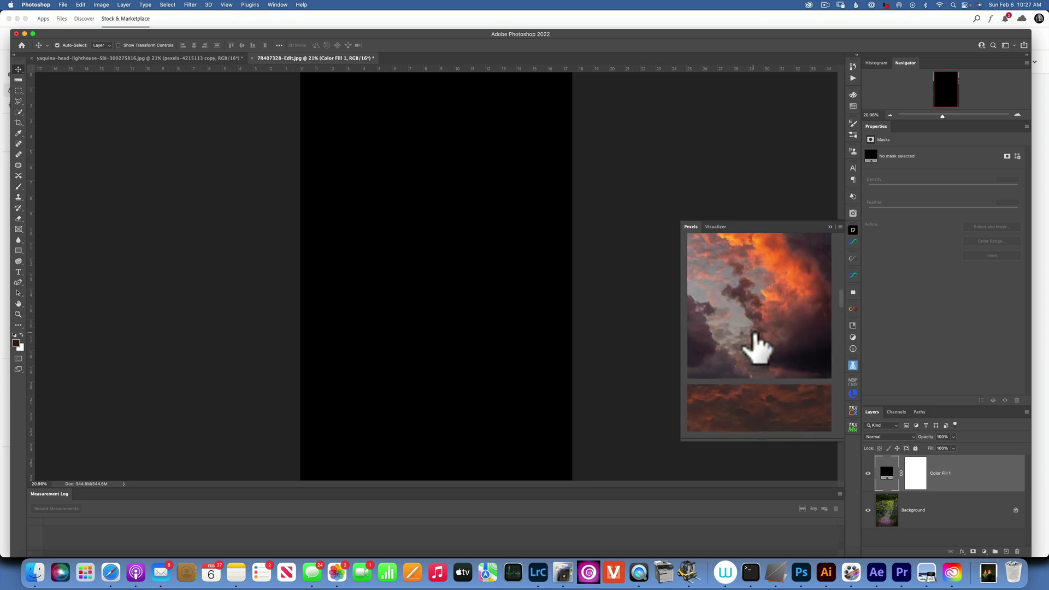
pyautogui.scroll(-10, 758, 348)
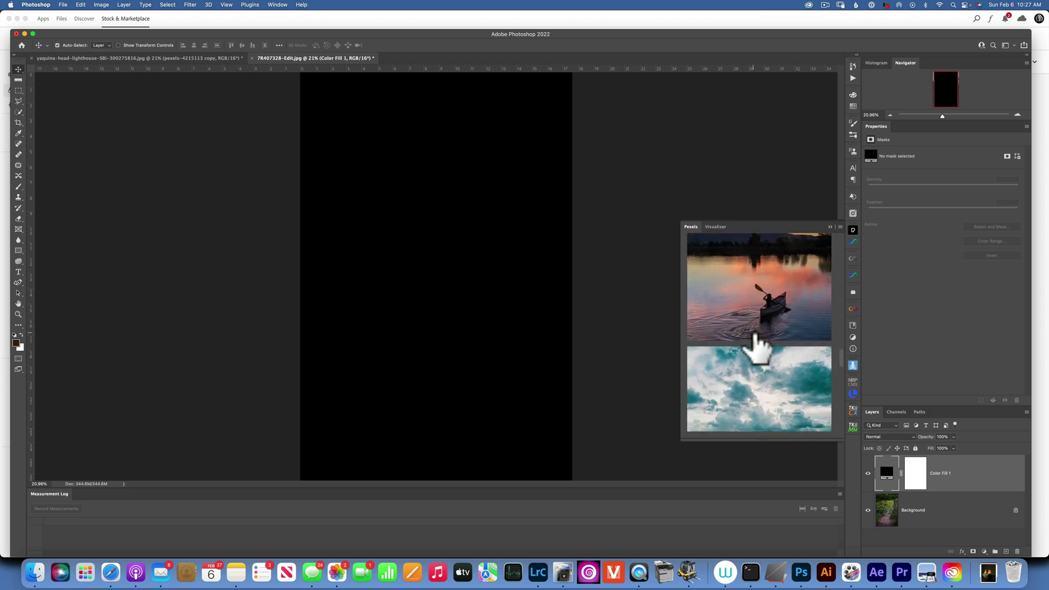
pyautogui.scroll(-10, 758, 348)
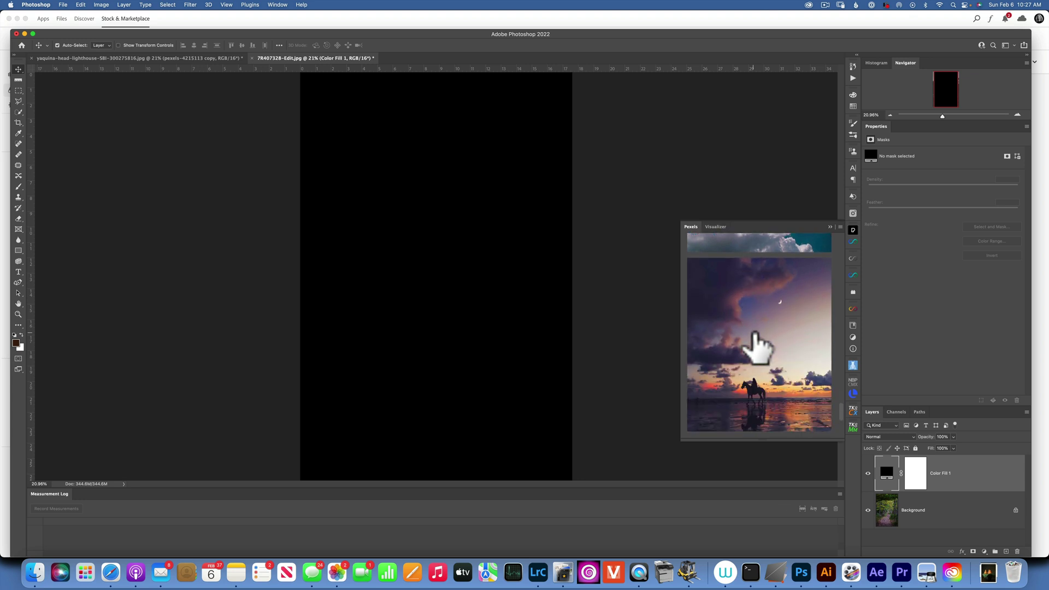
pyautogui.scroll(15, 757, 348)
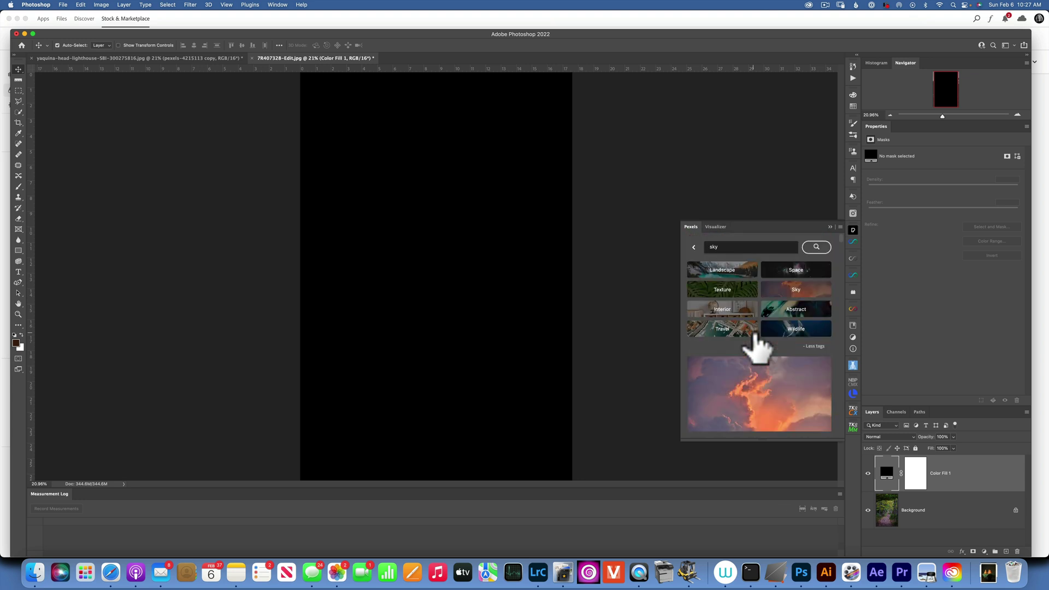
pyautogui.moveTo(717, 247); pyautogui.dragTo(695, 247)
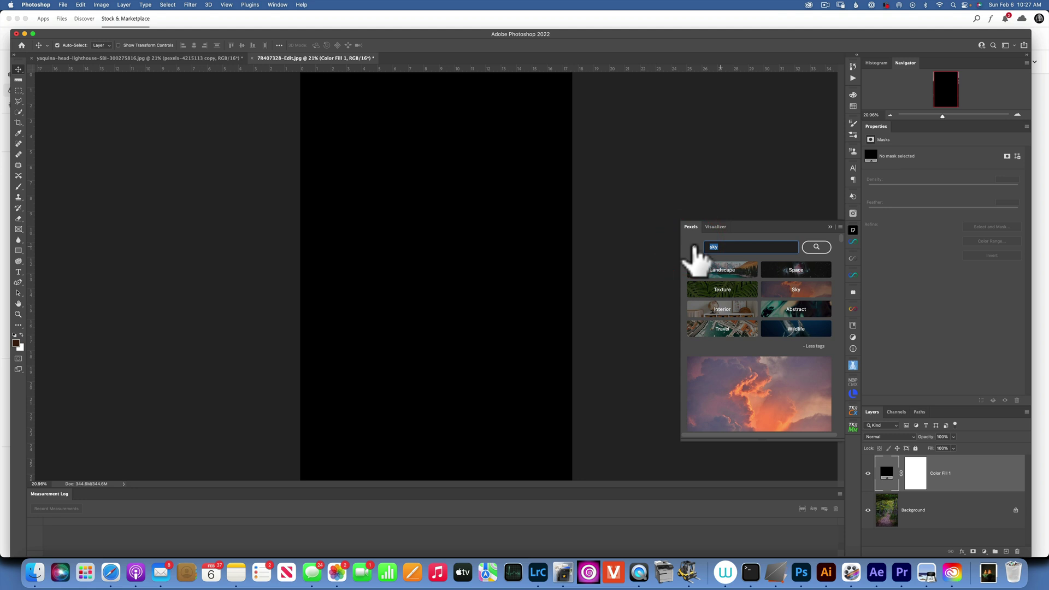
# Search the Pexels panel for 'chipmunk' and browse the chipmunk and squirrel photos.
pyautogui.write('chipm')
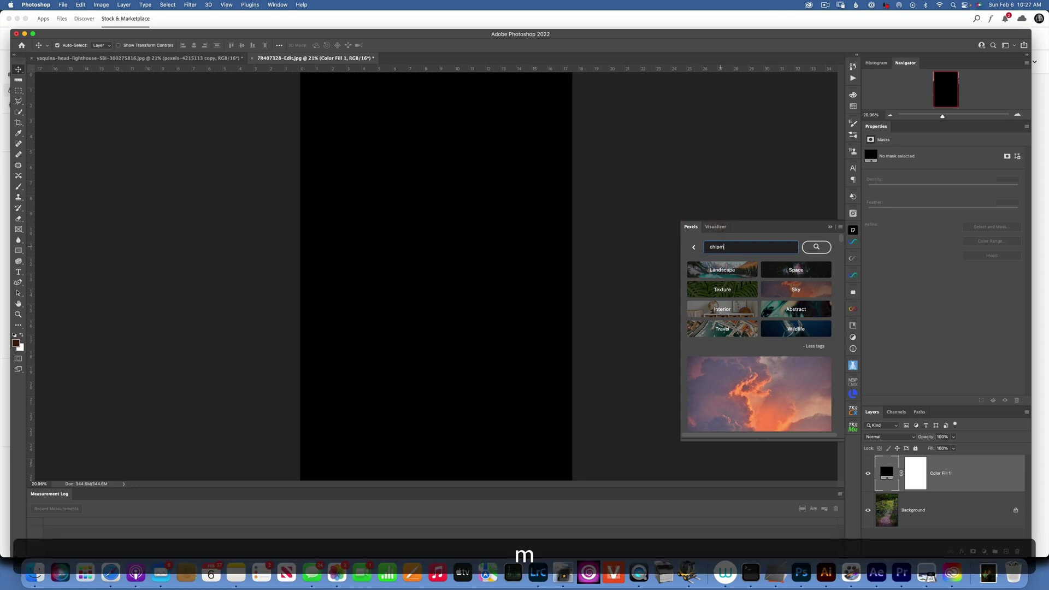
pyautogui.write('unk')
pyautogui.press('Return')
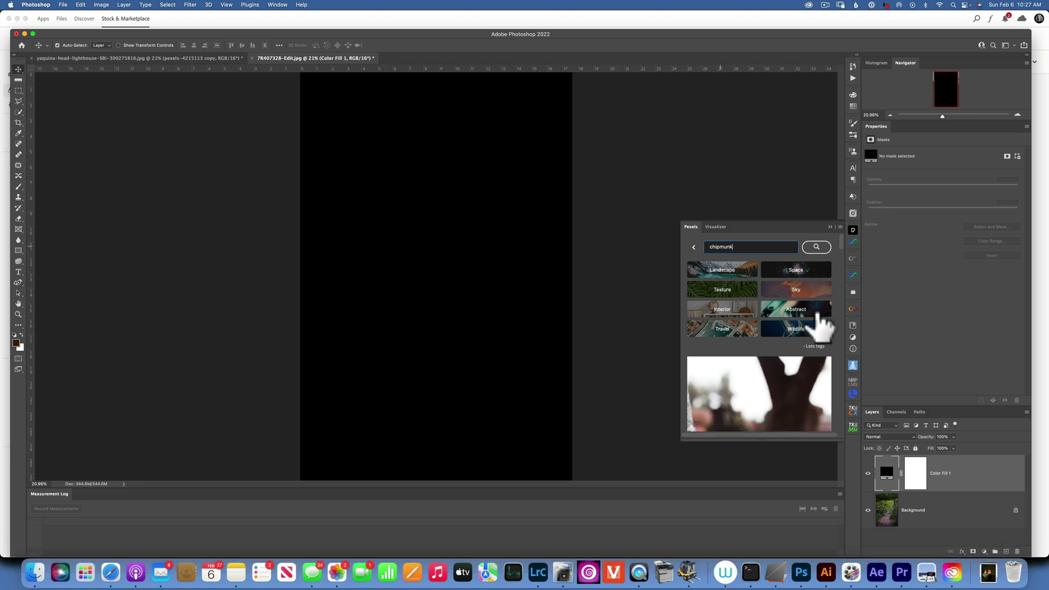
pyautogui.scroll(-10, 821, 327)
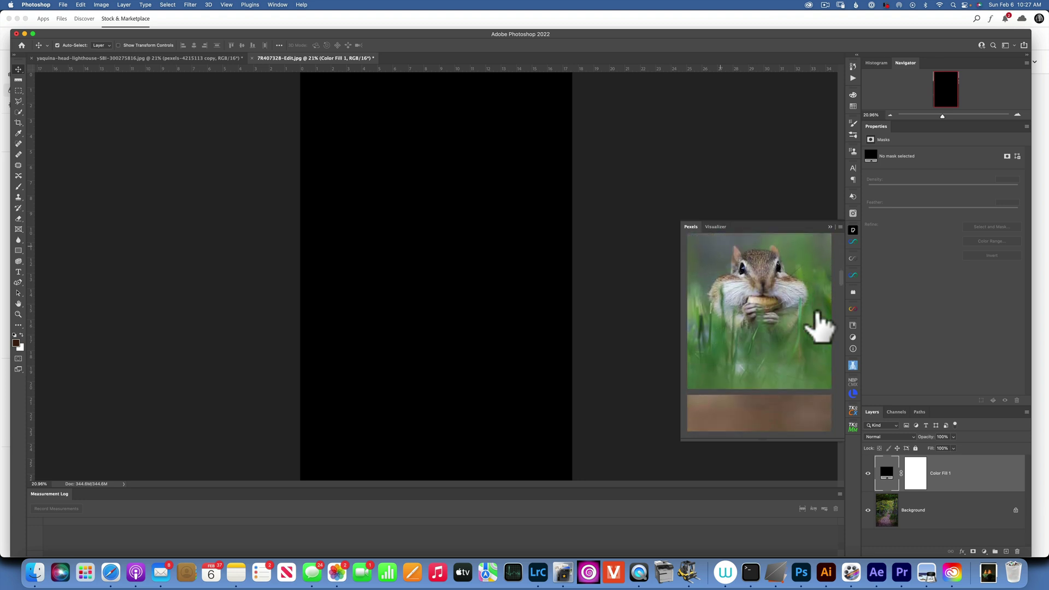
pyautogui.moveTo(759, 293)
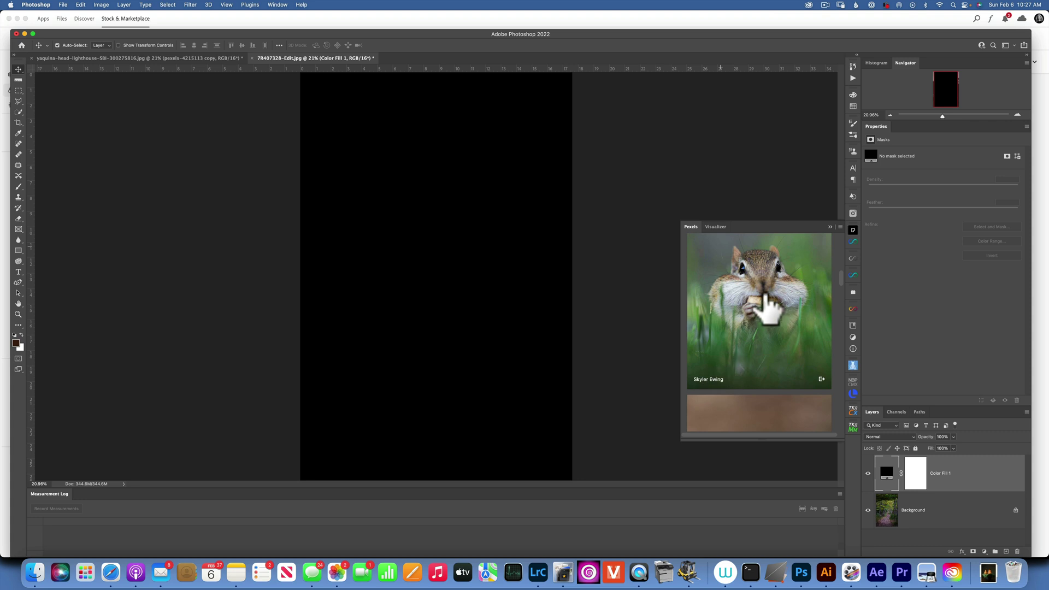
pyautogui.scroll(-10, 768, 306)
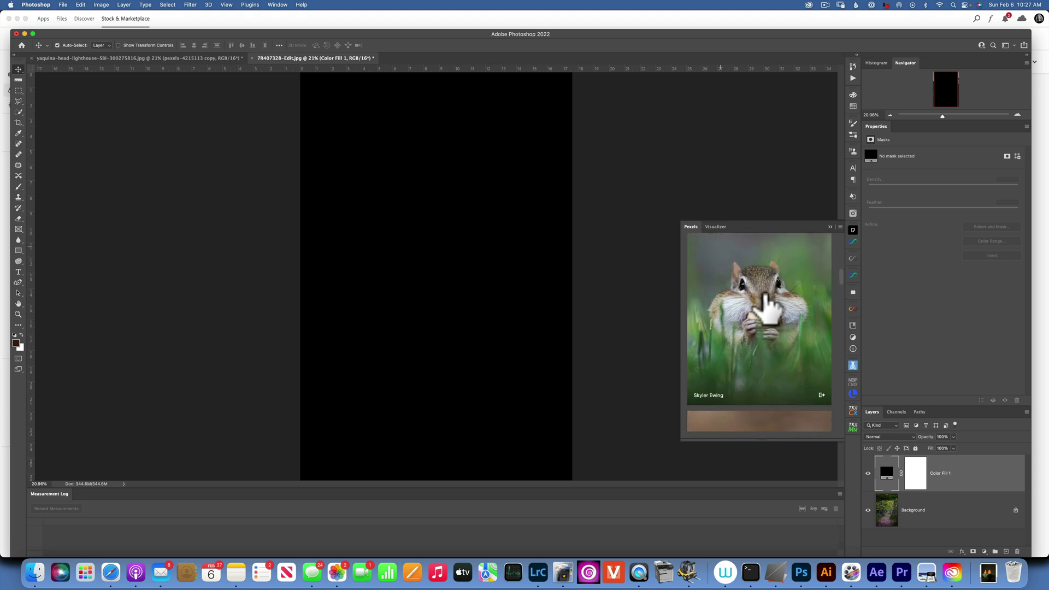
pyautogui.scroll(-10, 766, 296)
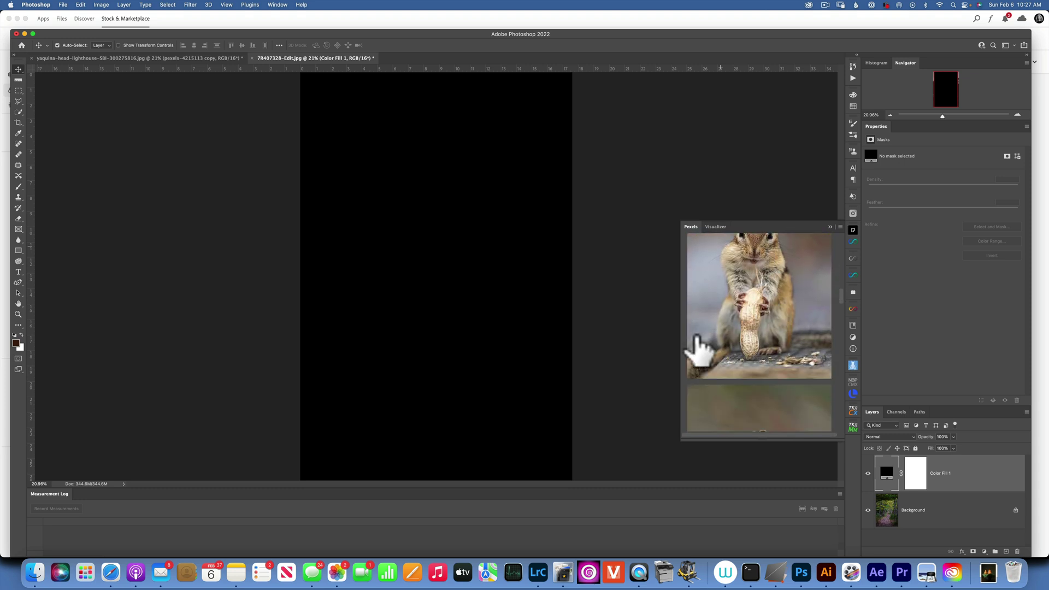
pyautogui.scroll(-5, 712, 369)
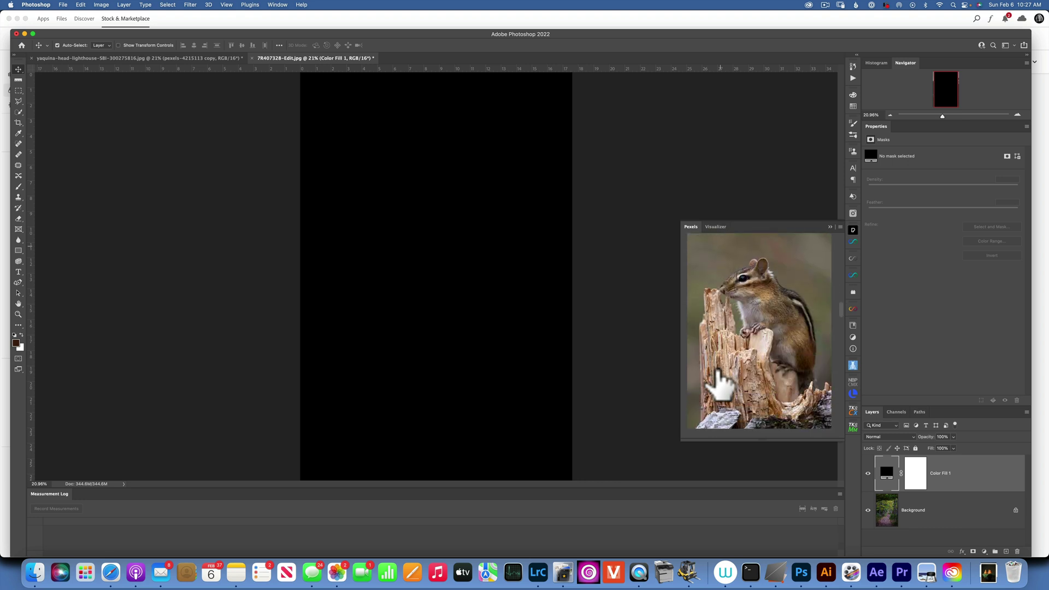
pyautogui.scroll(-5, 719, 377)
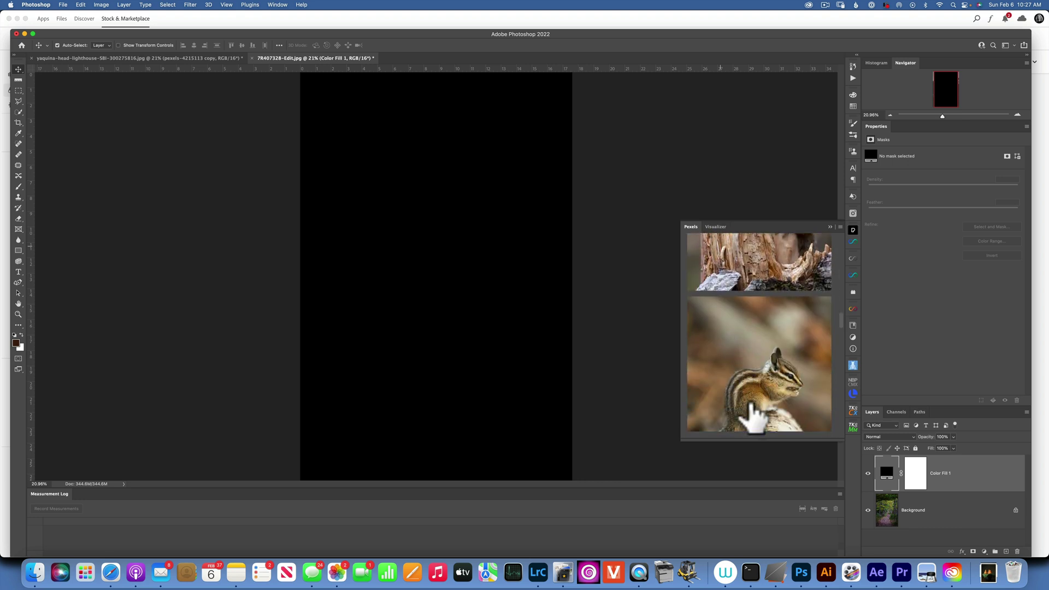
pyautogui.scroll(-6, 751, 409)
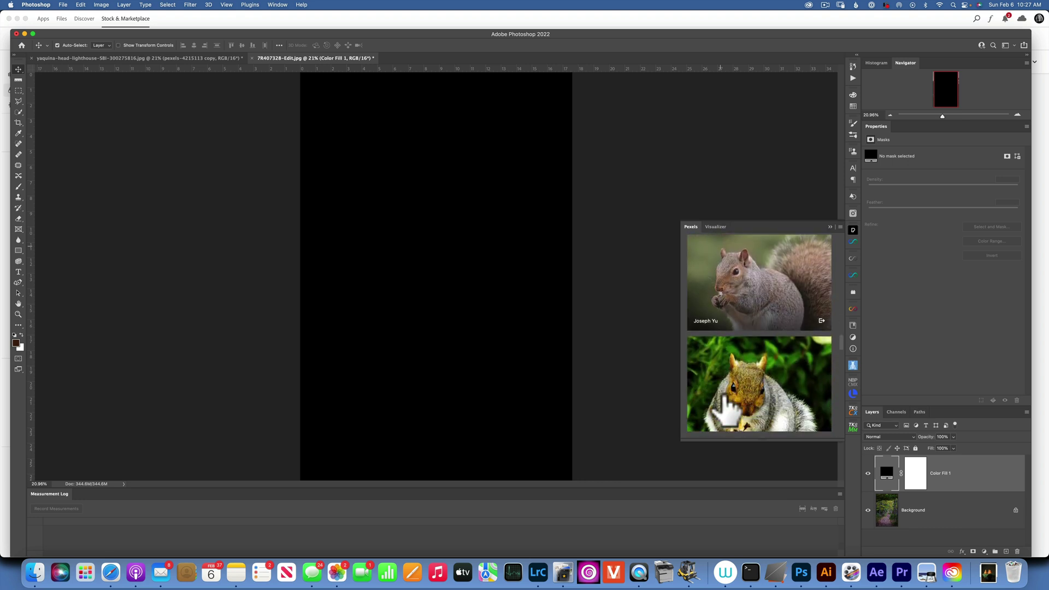
pyautogui.scroll(-10, 729, 411)
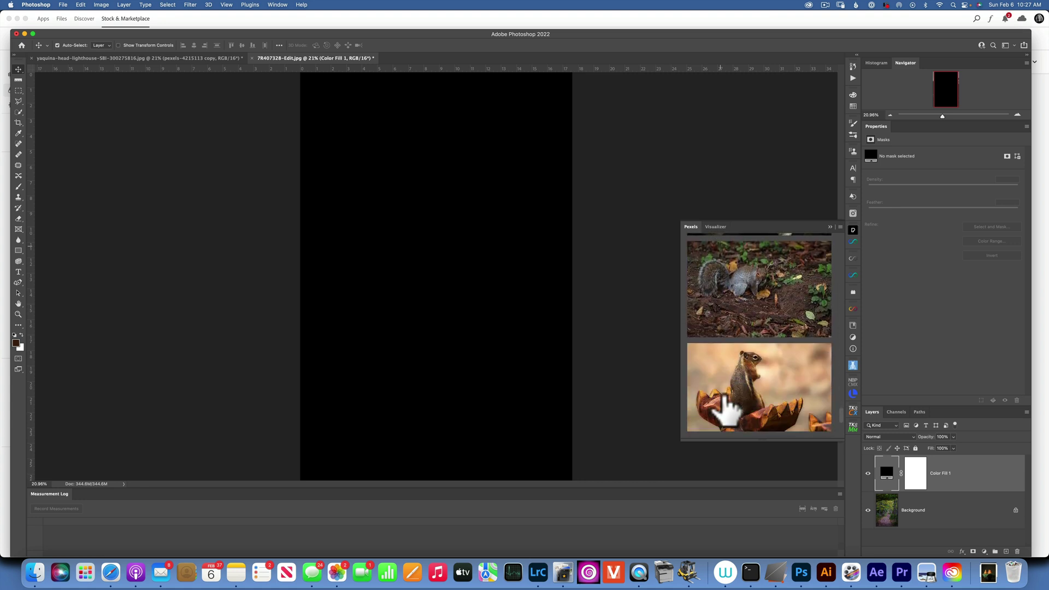
pyautogui.scroll(-10, 729, 411)
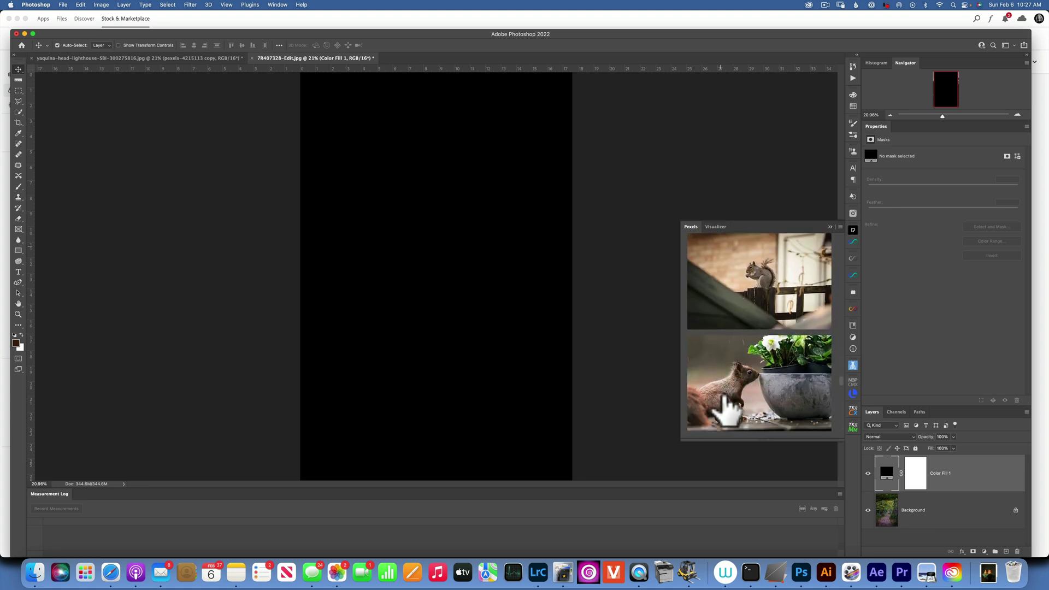
pyautogui.scroll(-10, 729, 411)
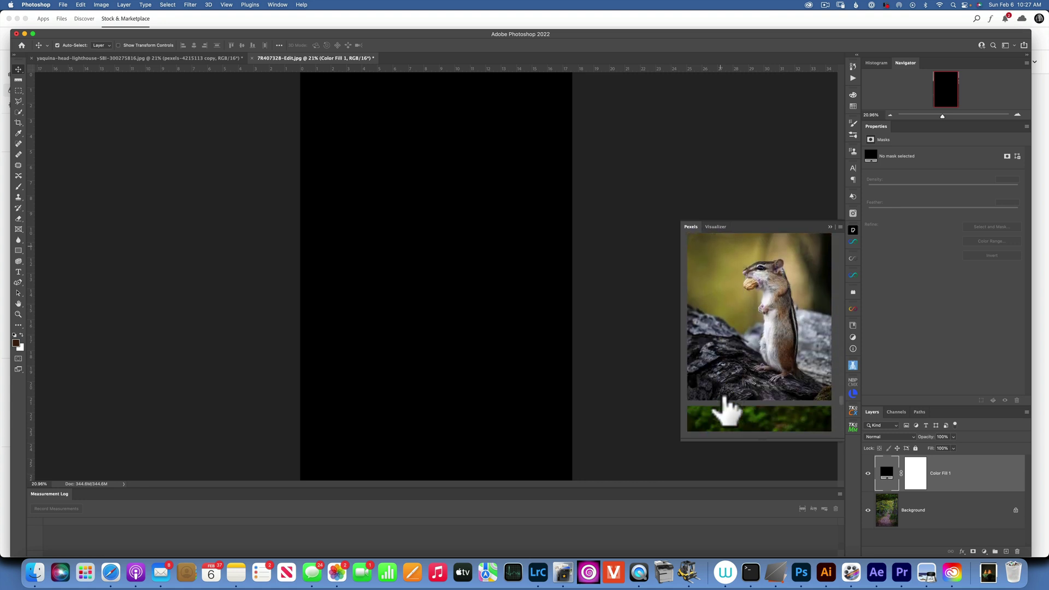
# Place the chipmunk-on-rock photo as layer pexels-7133214, then clip and unclip it to Color Fill 1.
pyautogui.scroll(1, 768, 317)
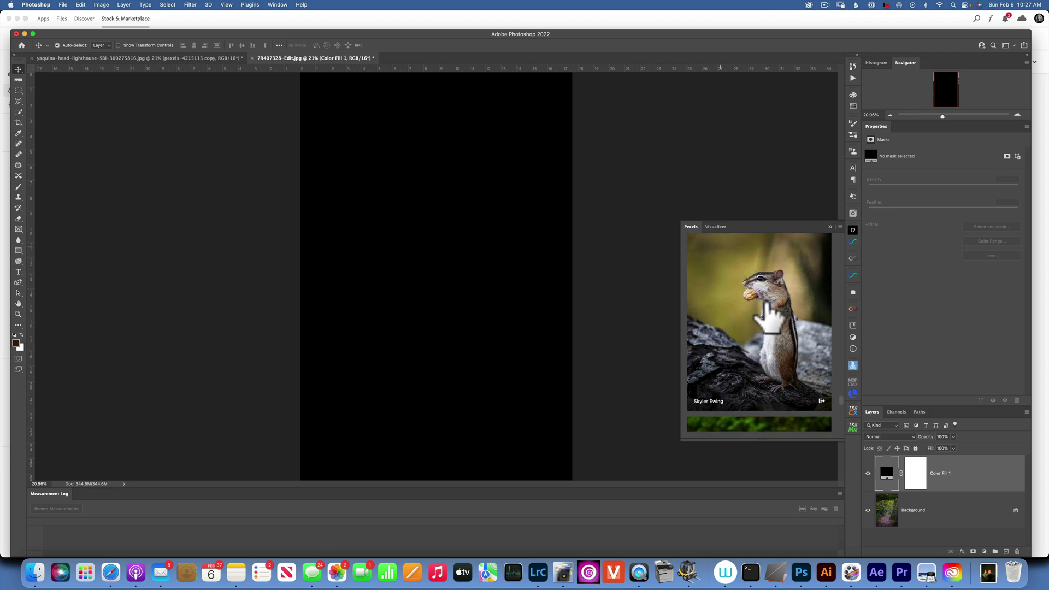
pyautogui.click(762, 304)
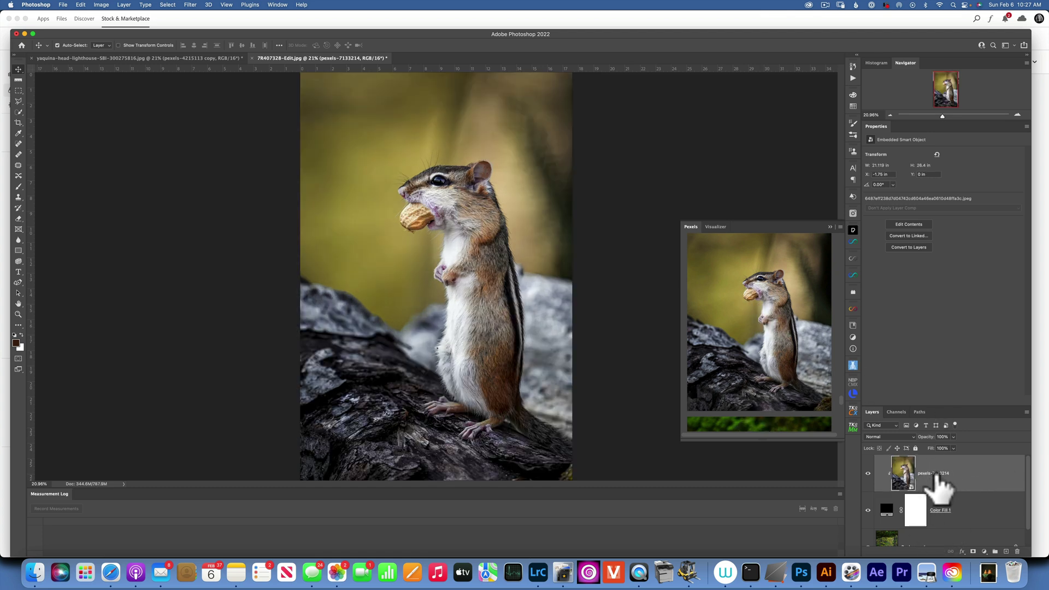
pyautogui.keyDown('alt'); pyautogui.click(886, 495); pyautogui.keyUp('alt')
pyautogui.press('alt')
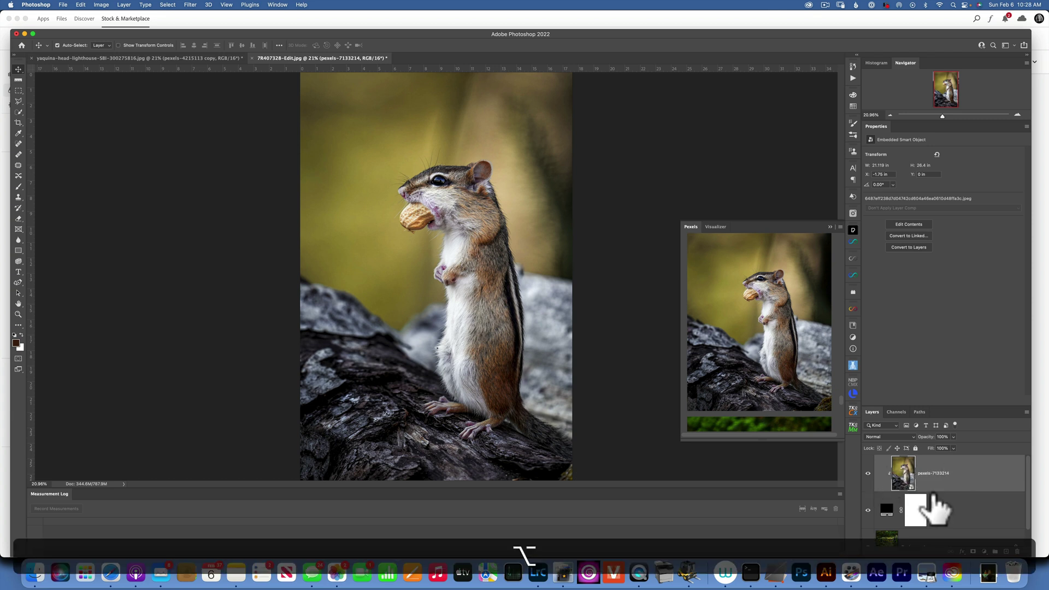
pyautogui.keyDown('alt'); pyautogui.click(933, 492); pyautogui.keyUp('alt')
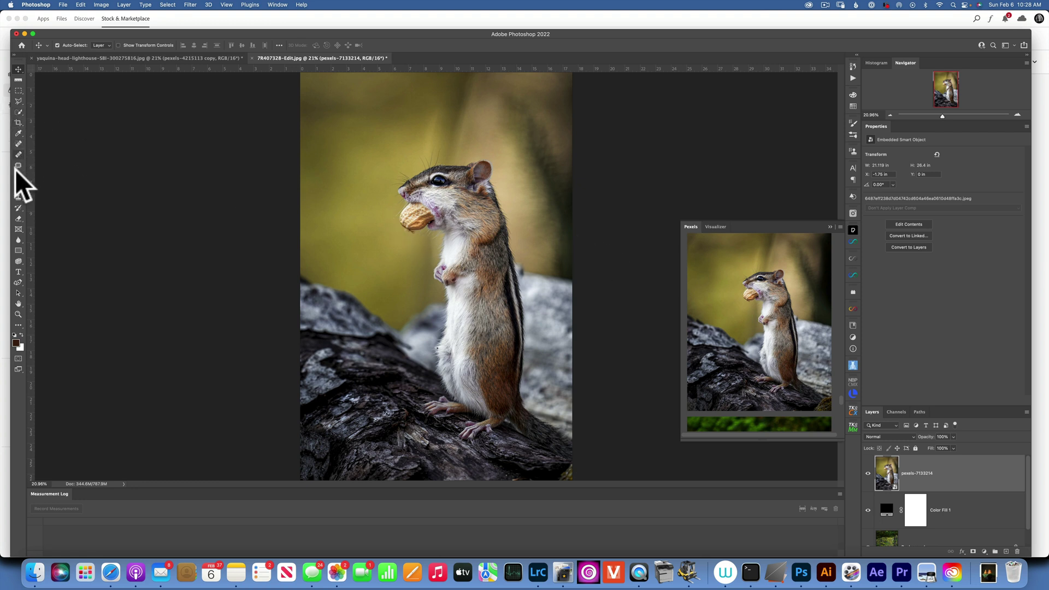
pyautogui.press('z')
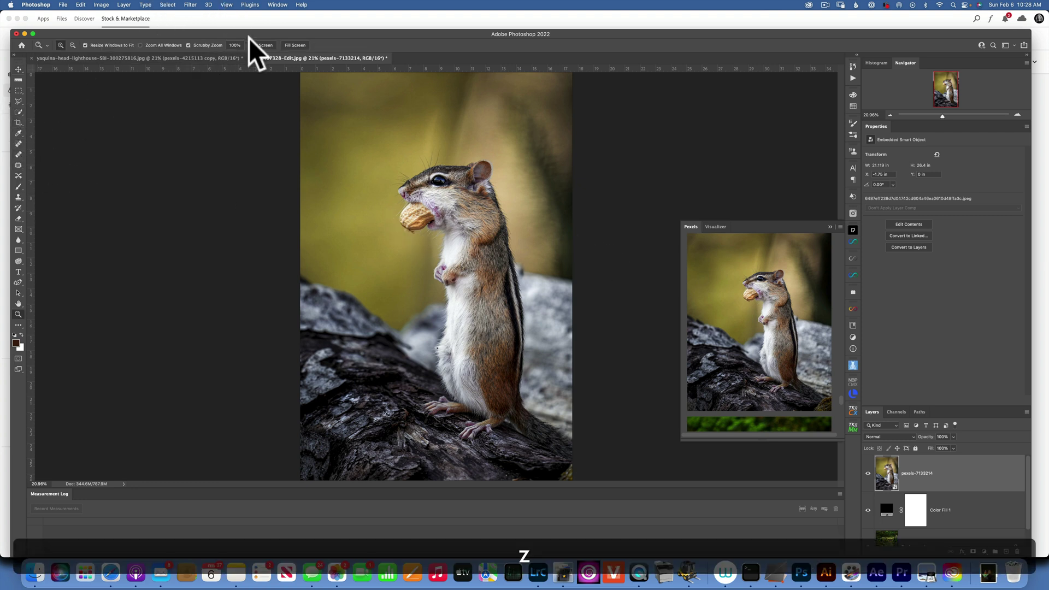
pyautogui.click(237, 45)
pyautogui.press('v')
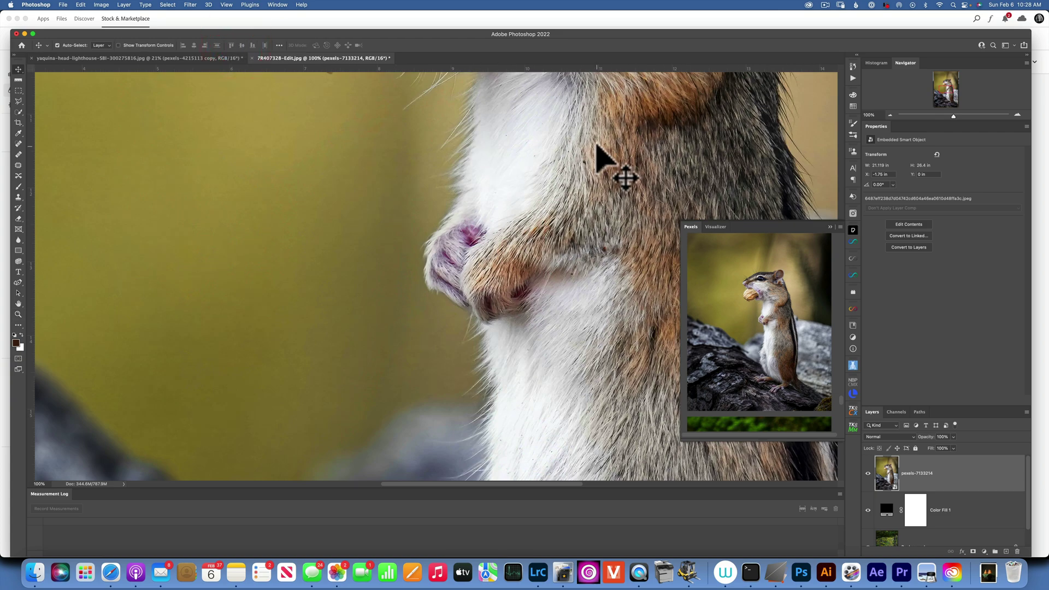
pyautogui.press('space')
pyautogui.moveTo(574, 133); pyautogui.dragTo(507, 448)
pyautogui.moveTo(403, 152); pyautogui.dragTo(443, 200)
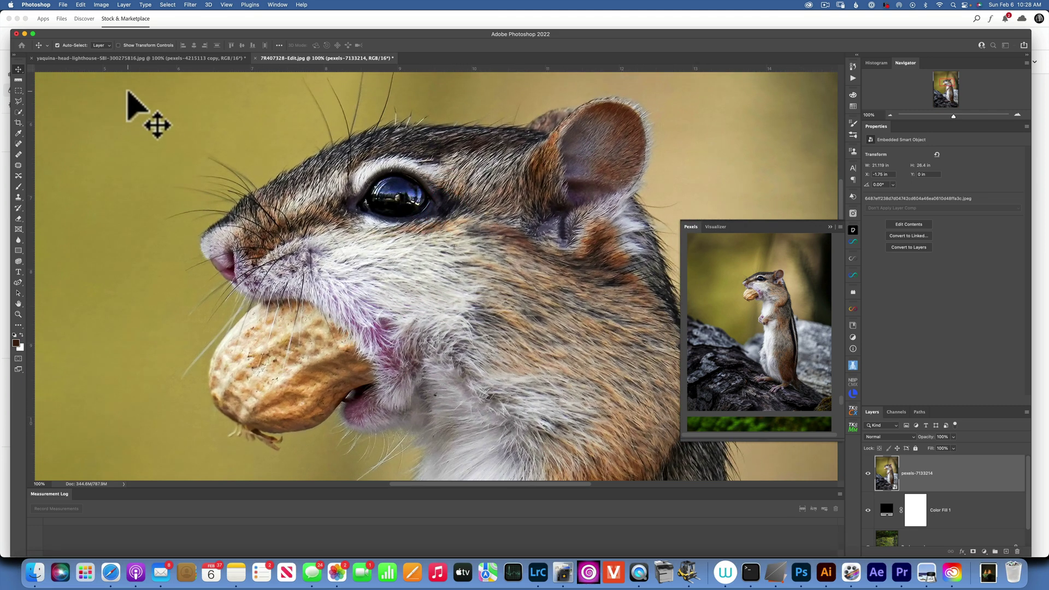
pyautogui.press('super+0')
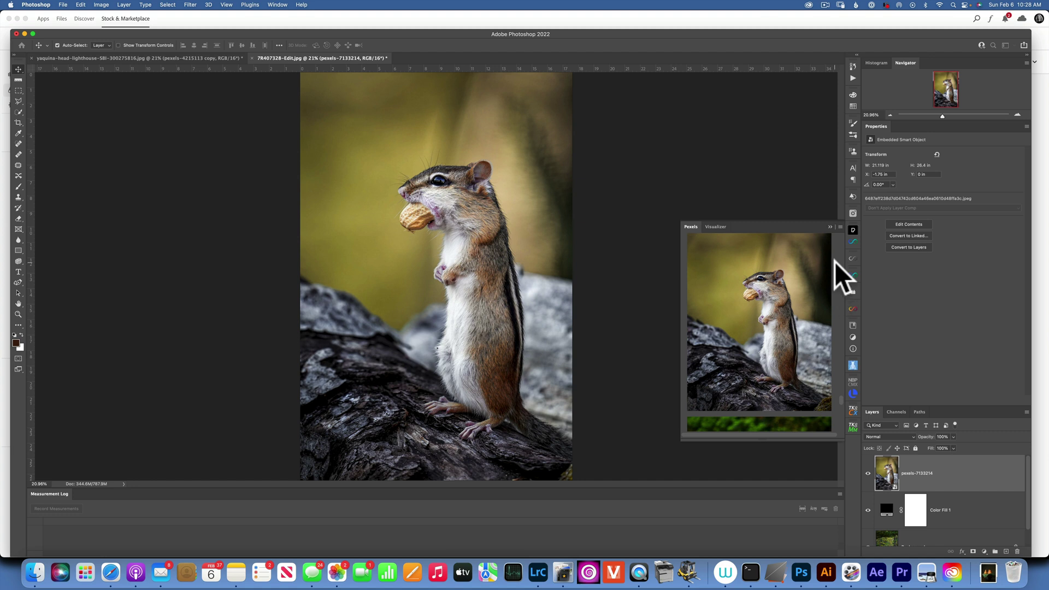
pyautogui.moveTo(826, 264)
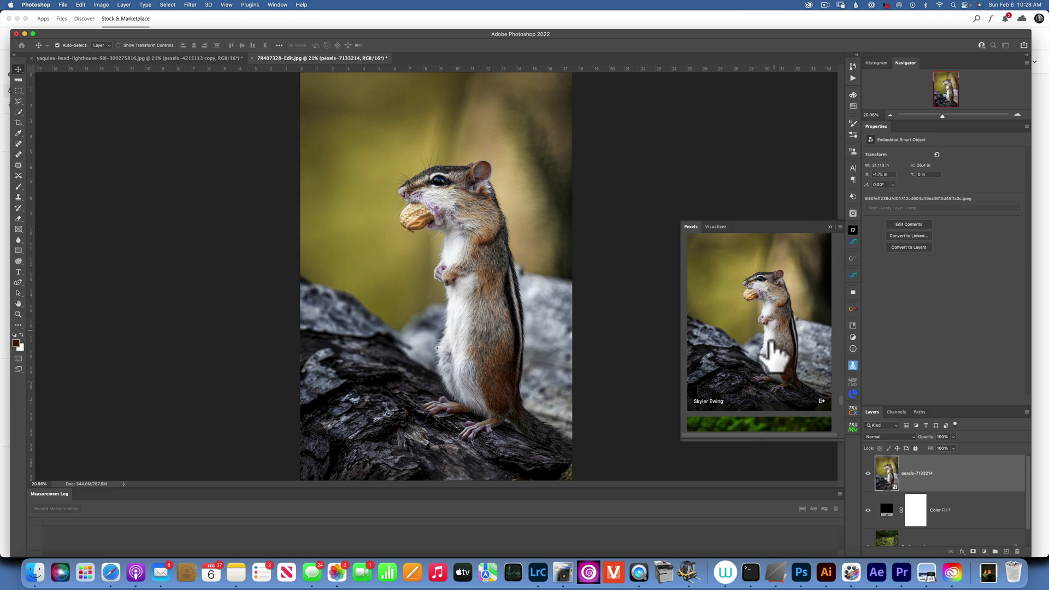
pyautogui.scroll(2, 727, 337)
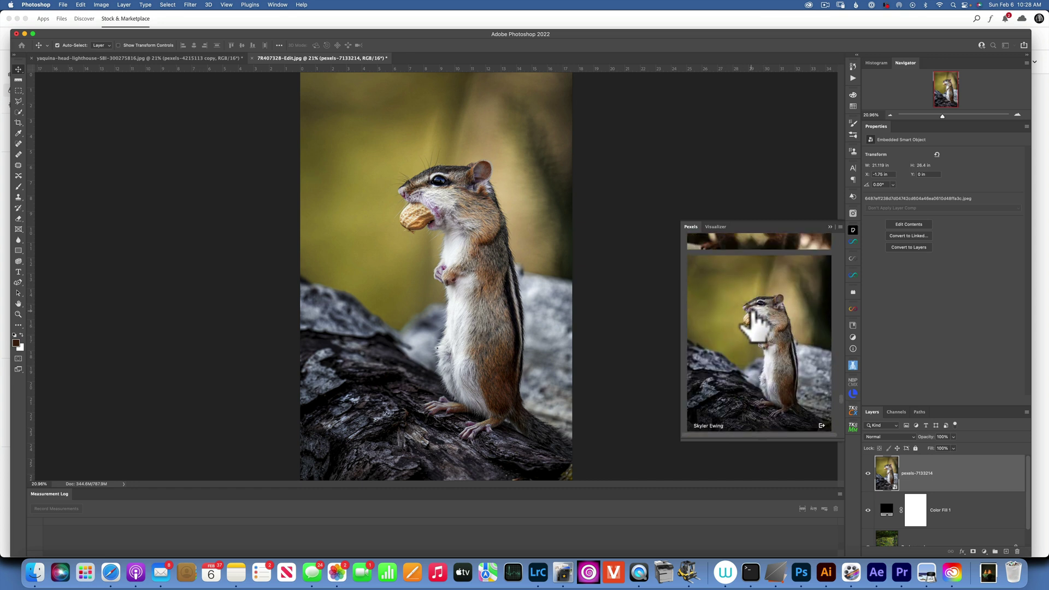
pyautogui.scroll(-2, 754, 312)
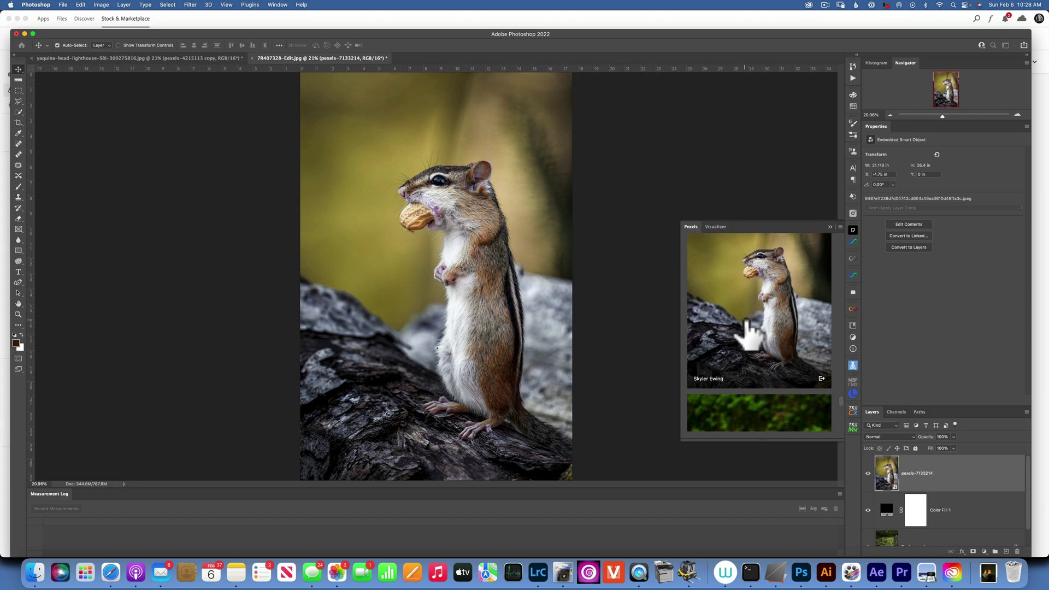
pyautogui.scroll(6, 752, 311)
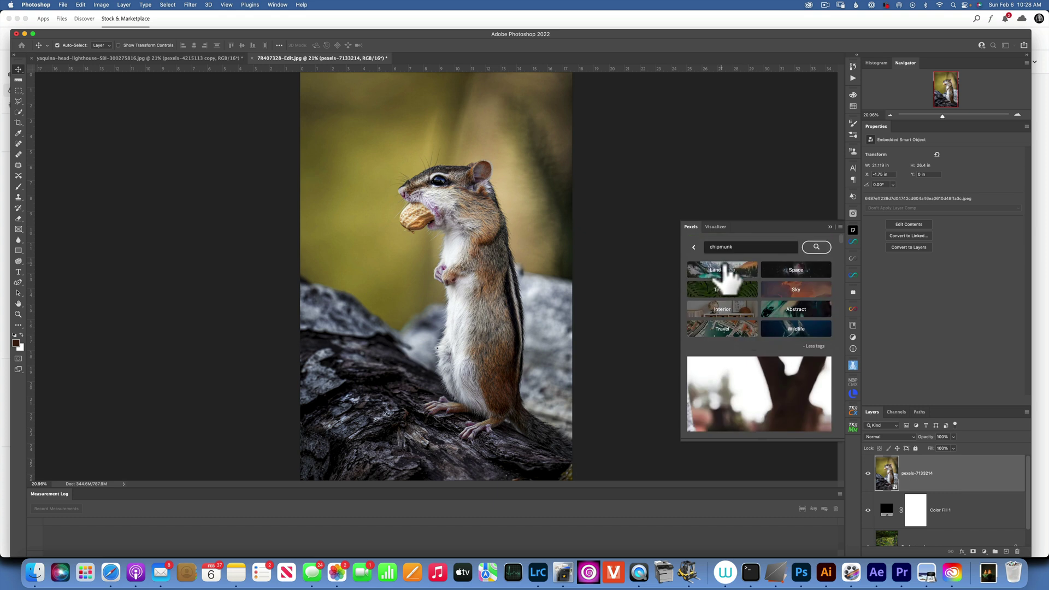
# Search the Pexels panel for the photographer's name and browse their photos.
pyautogui.doubleClick(739, 248)
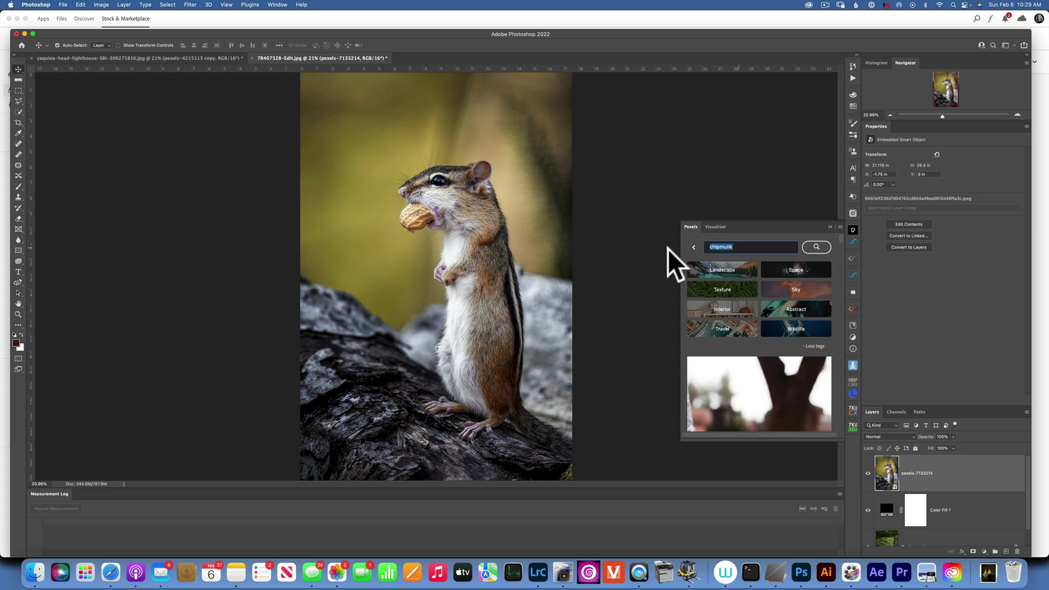
pyautogui.write('sky')
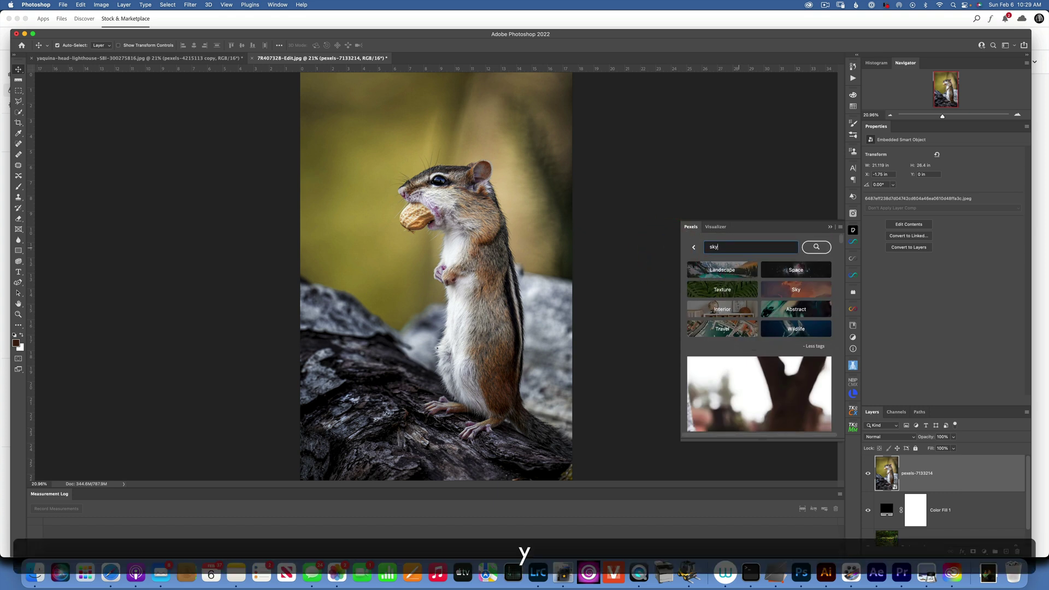
pyautogui.write('ler ewing')
pyautogui.press('Return')
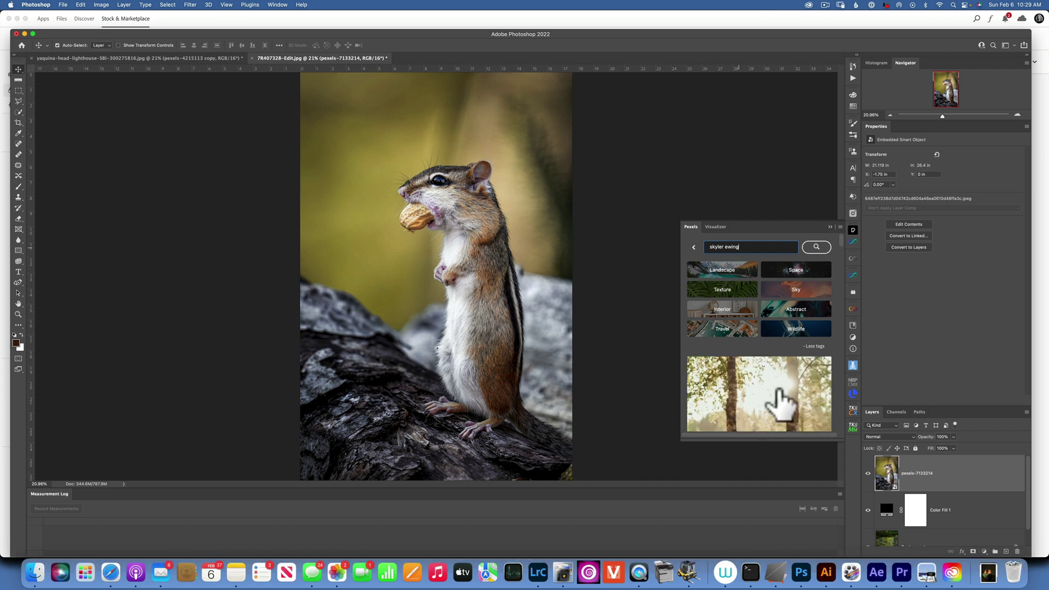
pyautogui.scroll(-3, 781, 403)
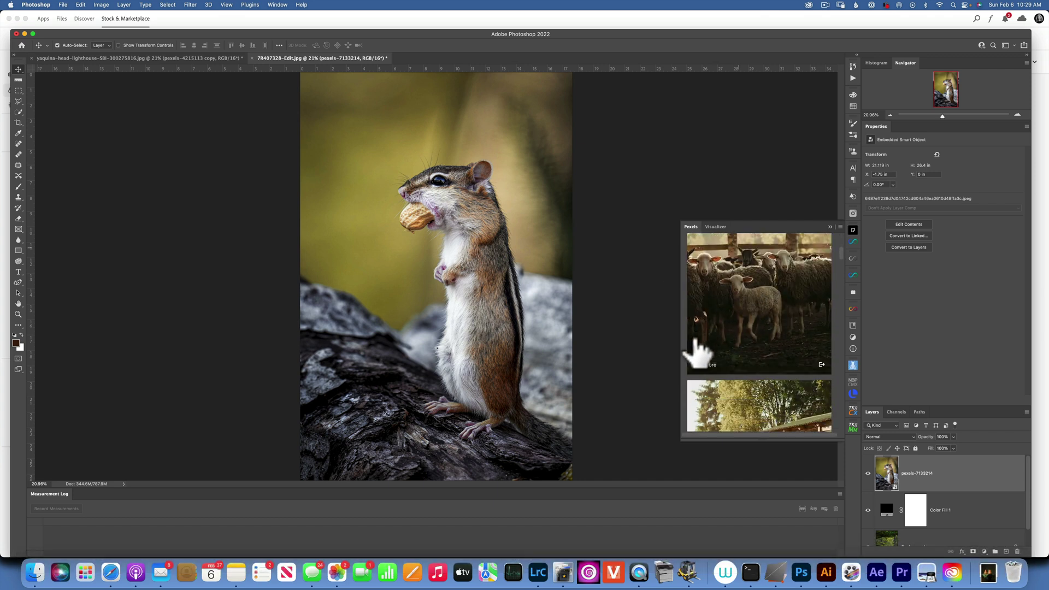
pyautogui.scroll(-5, 713, 377)
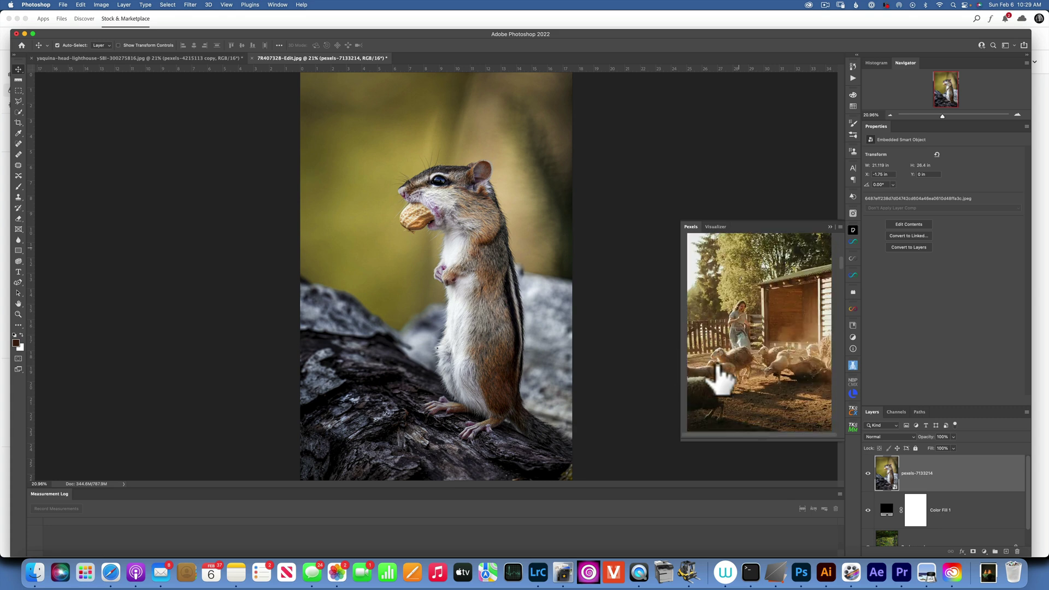
pyautogui.scroll(-4, 719, 377)
pyautogui.scroll(10, 719, 377)
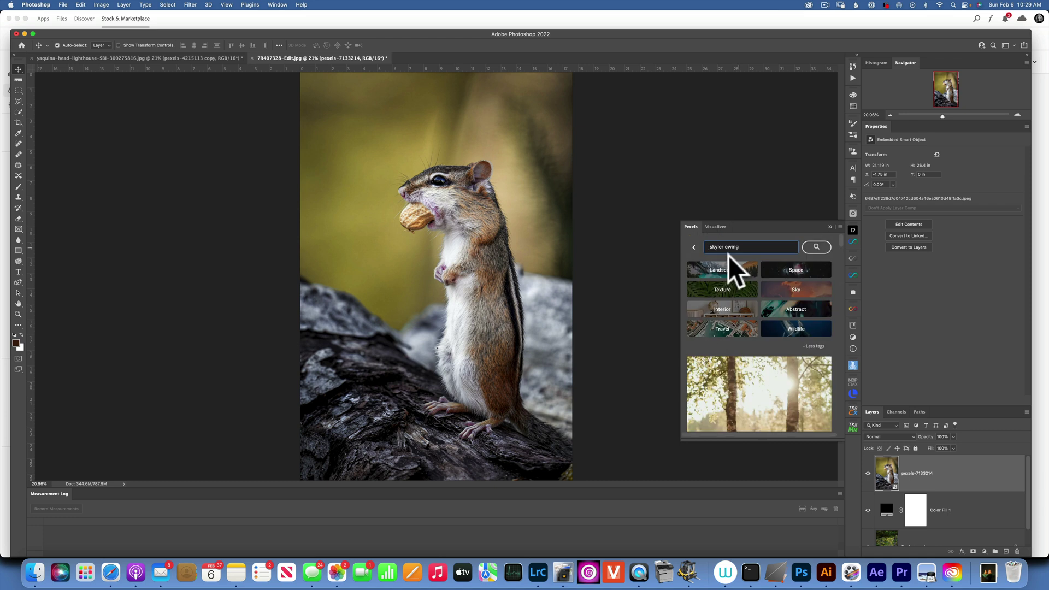
# Search for 'chipmunck' and scroll to the chipmunk holding a peanut.
pyautogui.click(744, 248)
pyautogui.click(660, 250)
pyautogui.write('chi')
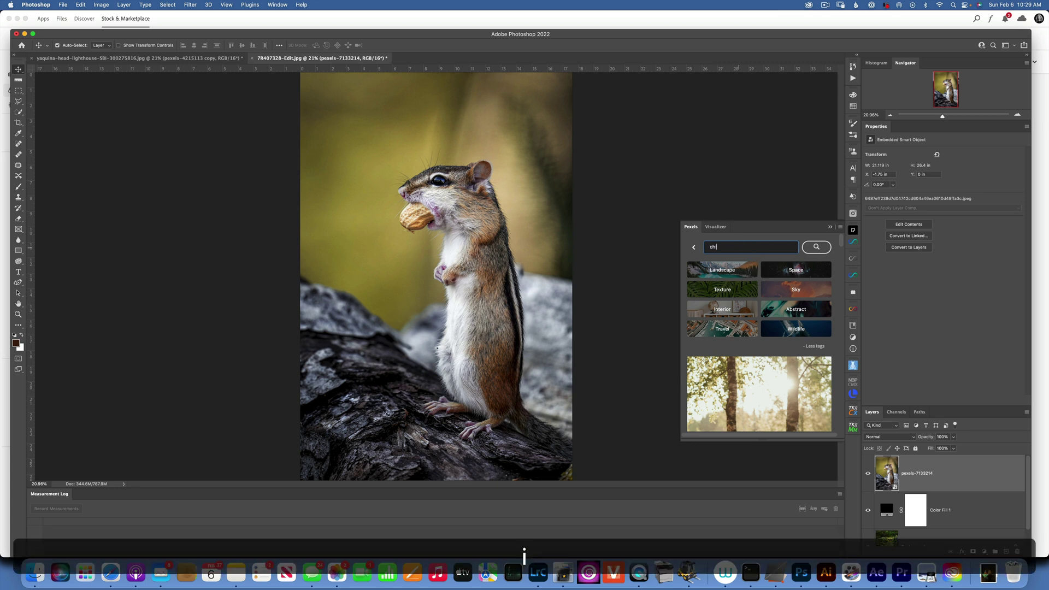
pyautogui.write('pmunck')
pyautogui.press('Return')
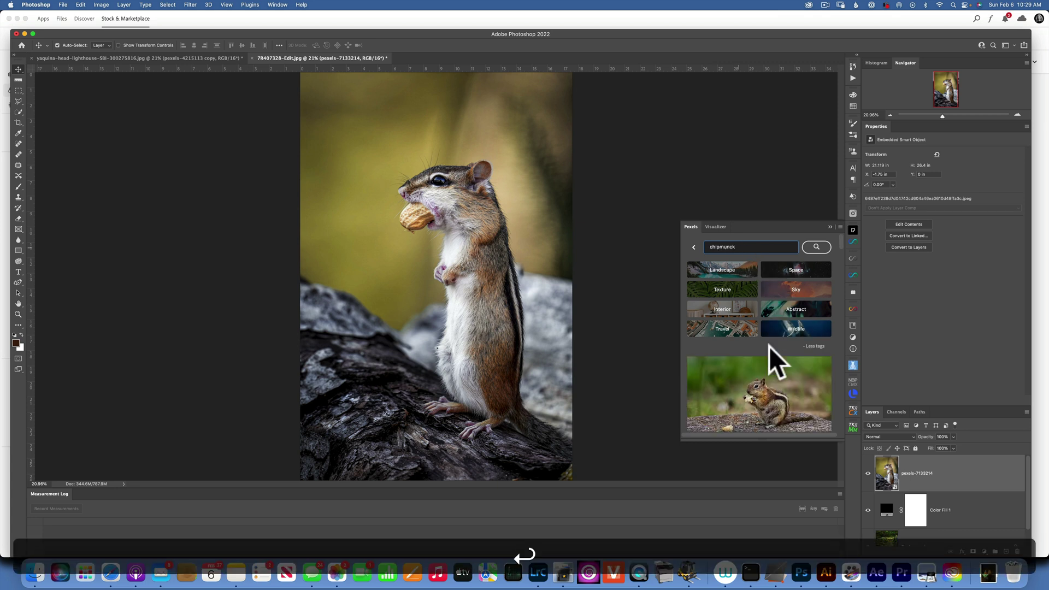
pyautogui.scroll(-10, 770, 372)
pyautogui.scroll(-3, 773, 369)
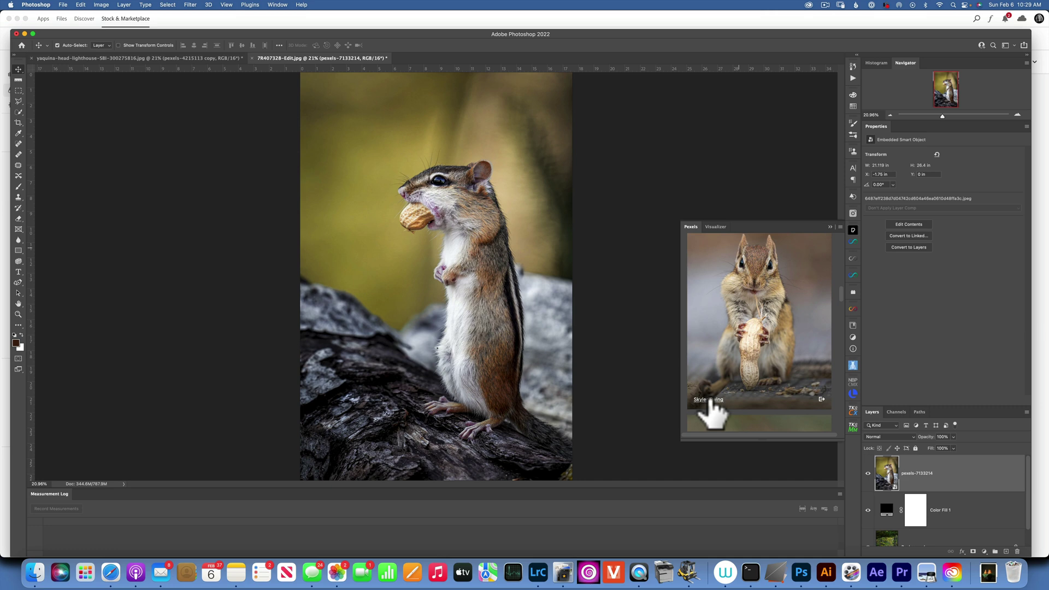
# Open the peanut chipmunk photo on Pexels in Safari, then the photographer's profile page.
pyautogui.click(710, 402)
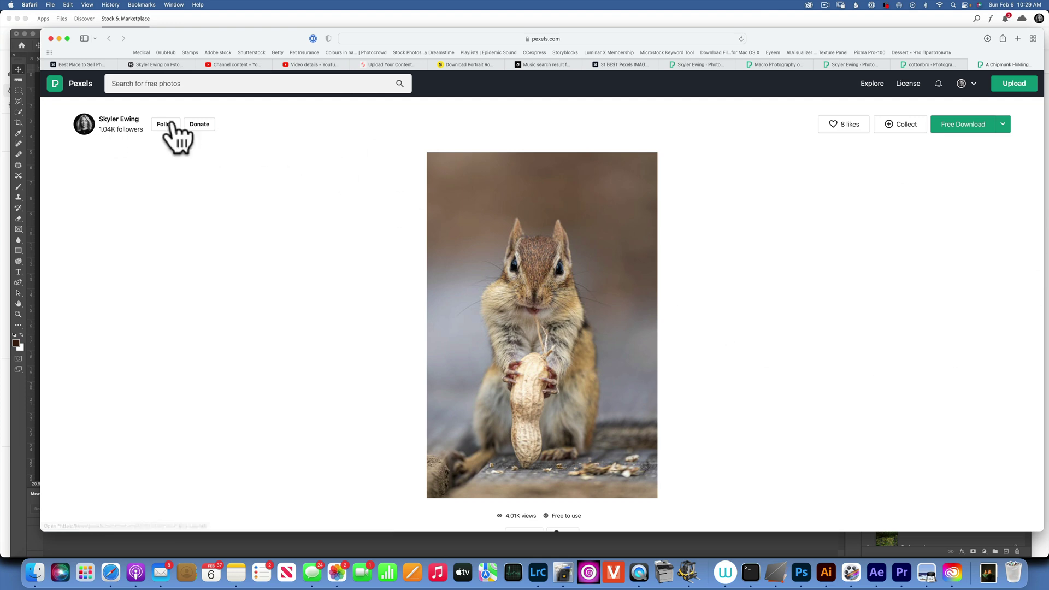
pyautogui.click(116, 119)
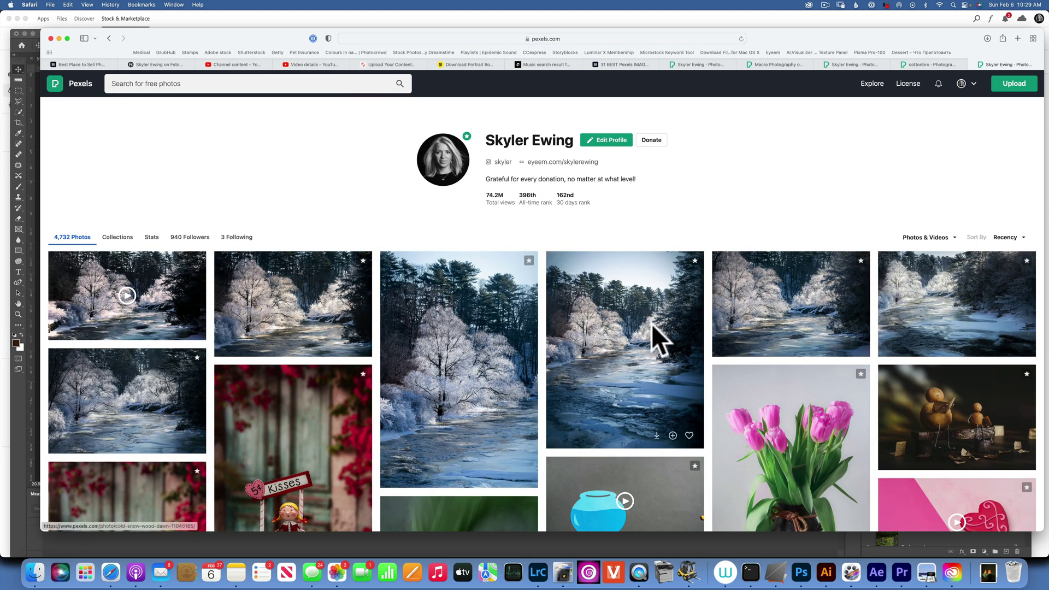
pyautogui.scroll(-3, 652, 324)
pyautogui.scroll(3, 652, 324)
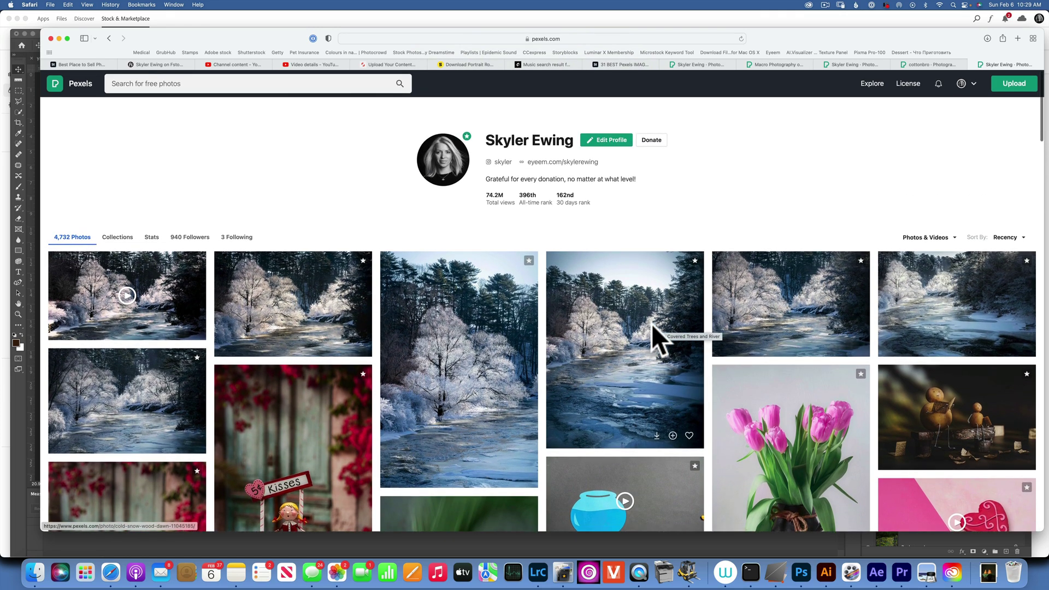
pyautogui.scroll(-10, 652, 324)
pyautogui.scroll(-15, 651, 323)
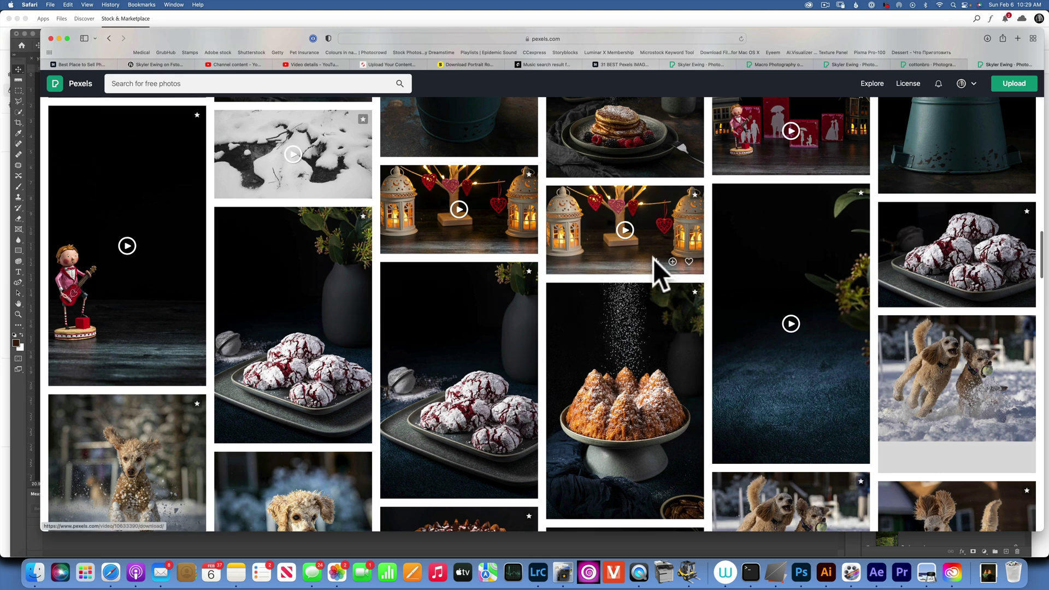
# Scroll through the photographer's portfolio of 4,732 photos.
pyautogui.scroll(-8, 680, 325)
pyautogui.scroll(-20, 680, 324)
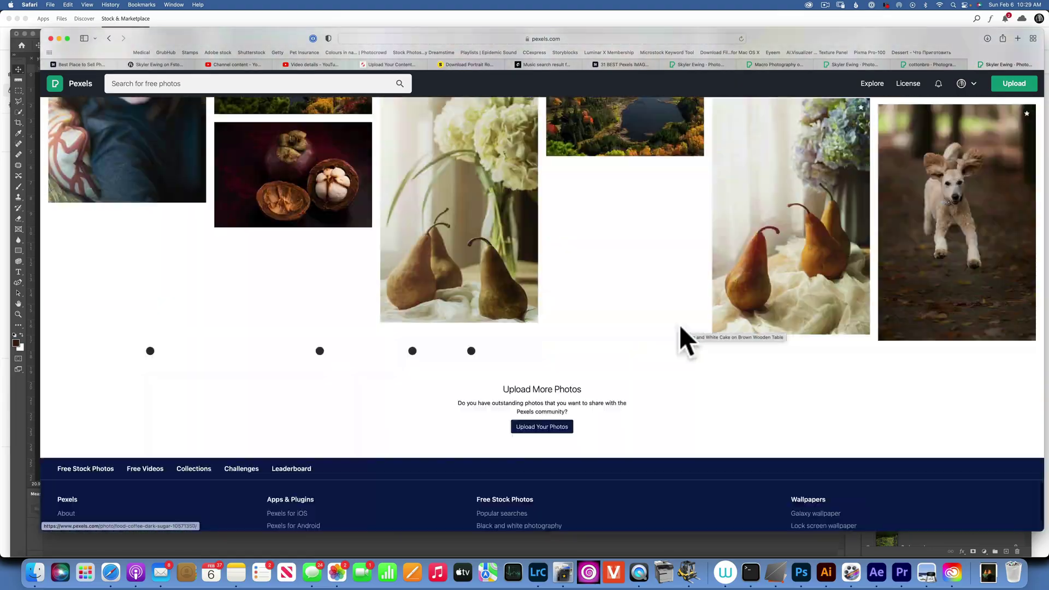
pyautogui.scroll(-15, 680, 325)
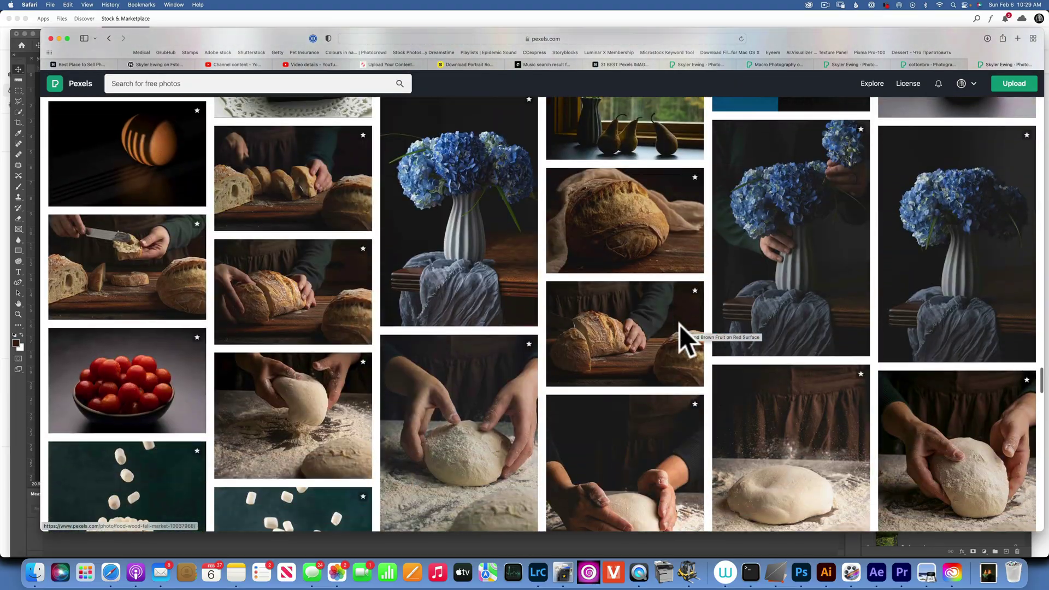
pyautogui.scroll(-20, 680, 324)
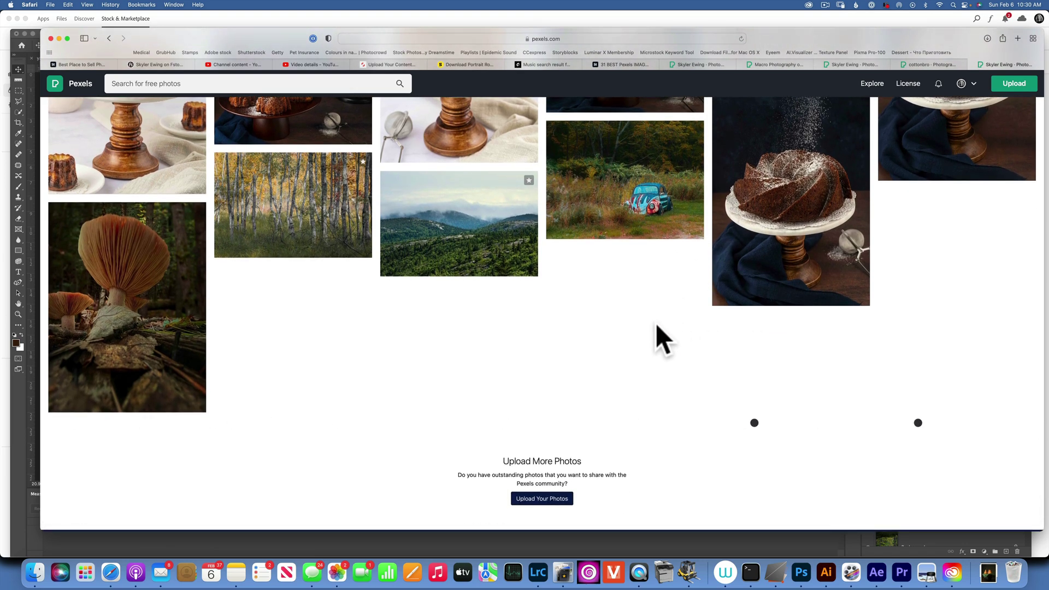
pyautogui.scroll(2, 656, 323)
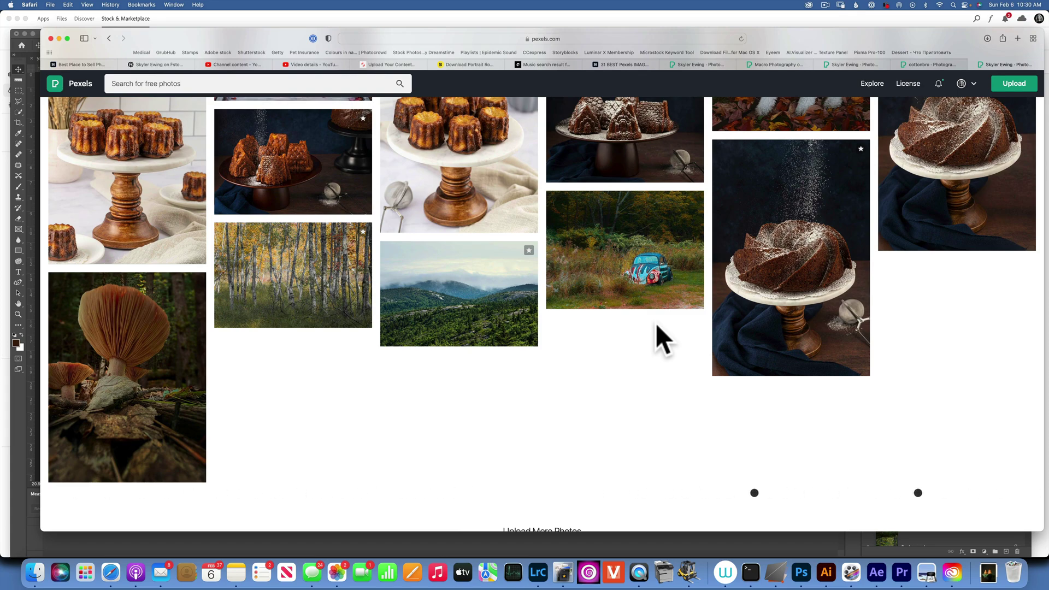
pyautogui.scroll(-5, 656, 323)
pyautogui.scroll(-1, 656, 323)
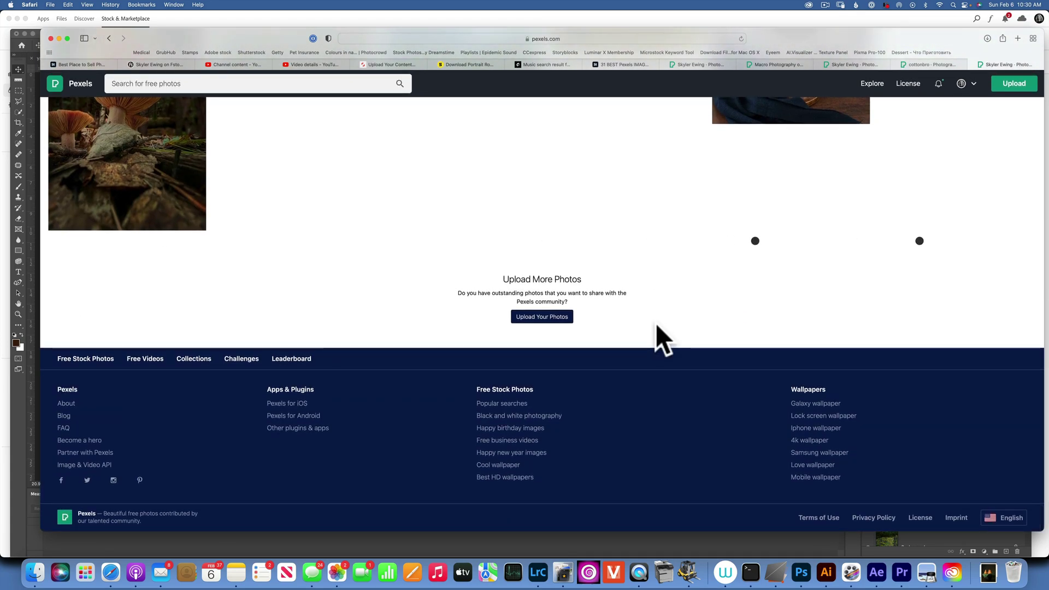
pyautogui.scroll(-6, 656, 323)
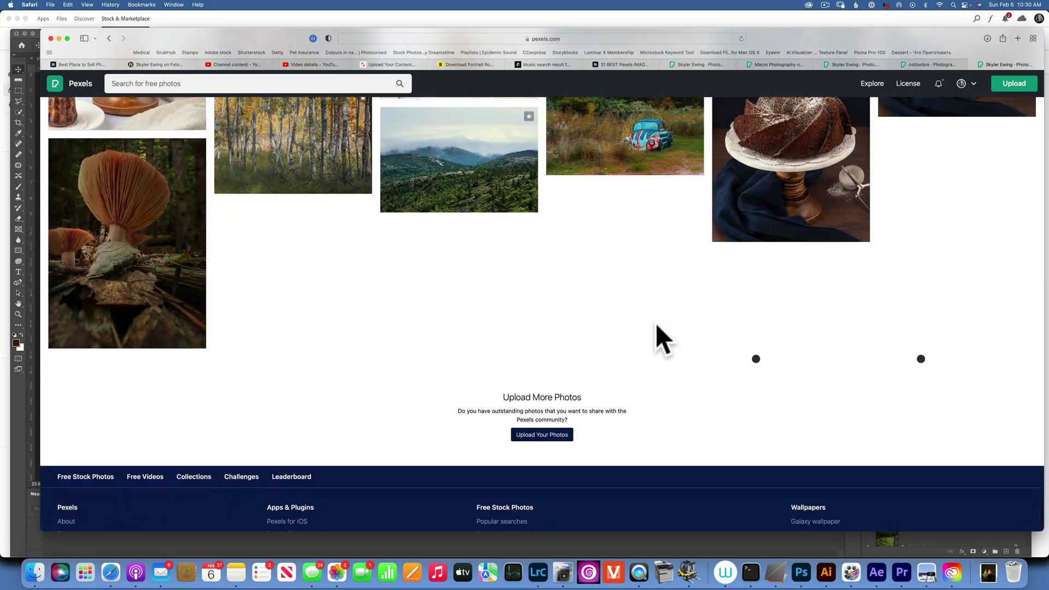
pyautogui.scroll(-15, 656, 323)
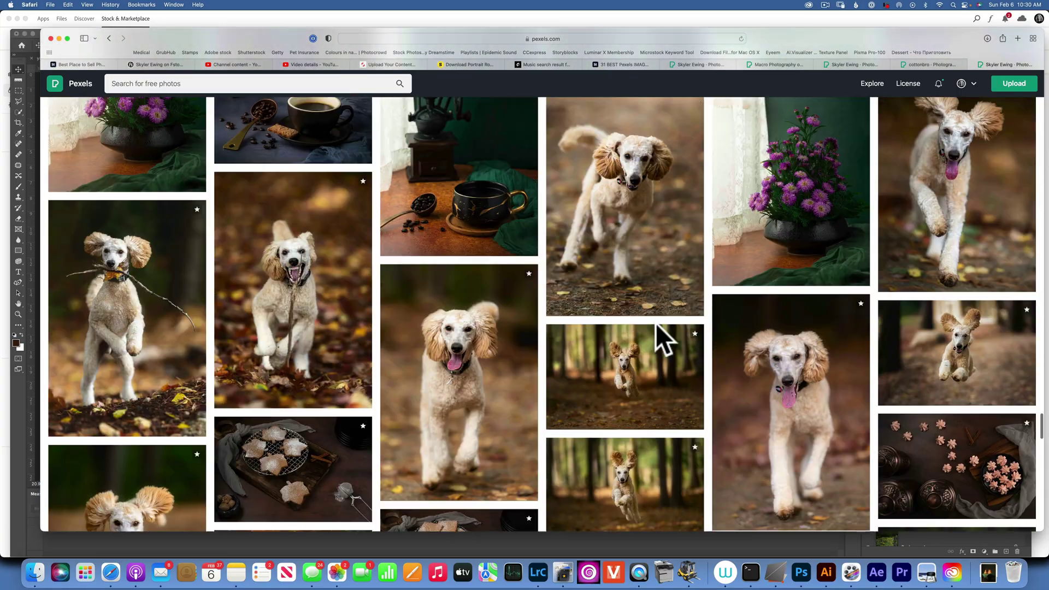
pyautogui.scroll(20, 656, 323)
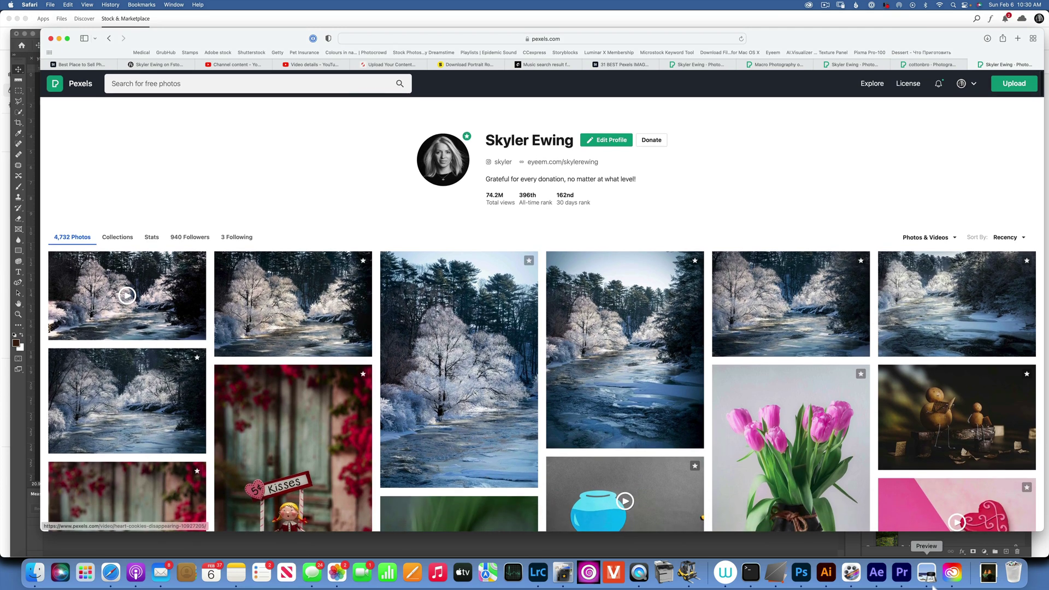
# Return to Photoshop from the Dock to bring the chipmunk document back into view.
pyautogui.click(802, 573)
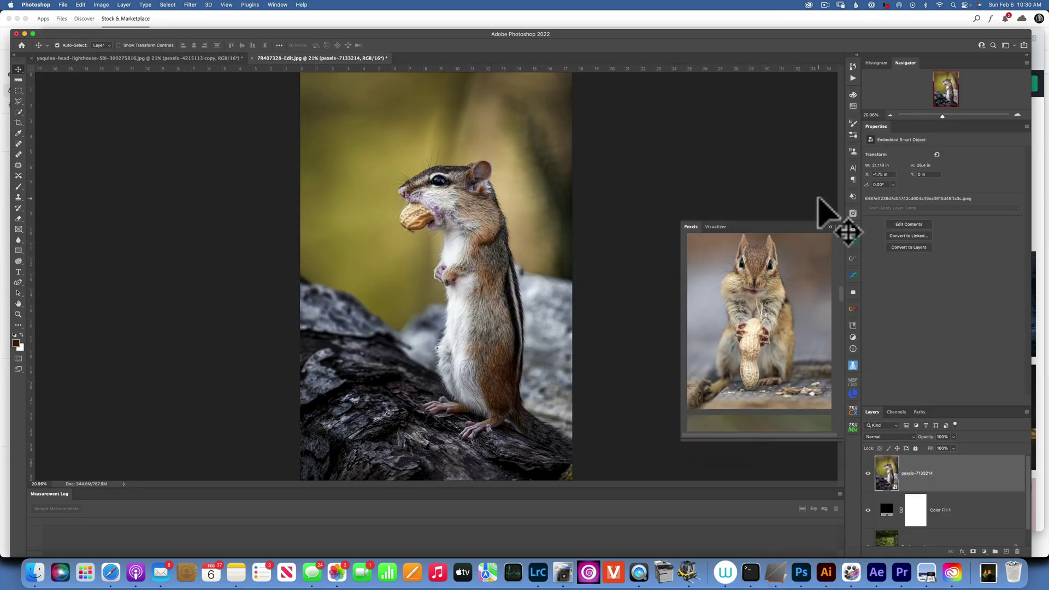